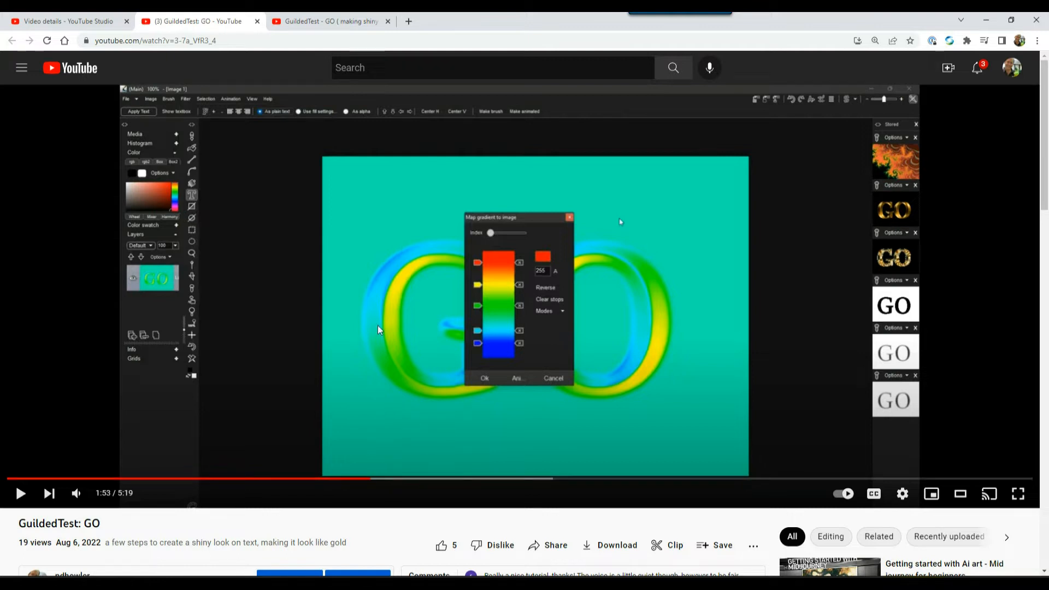
- Advance the paused YouTube video to 1:59, the frame where the gold gradient is mapped onto the GO text
{"action": "left_click_drag", "start_coordinate": [372, 480], "coordinate": [380, 480]}
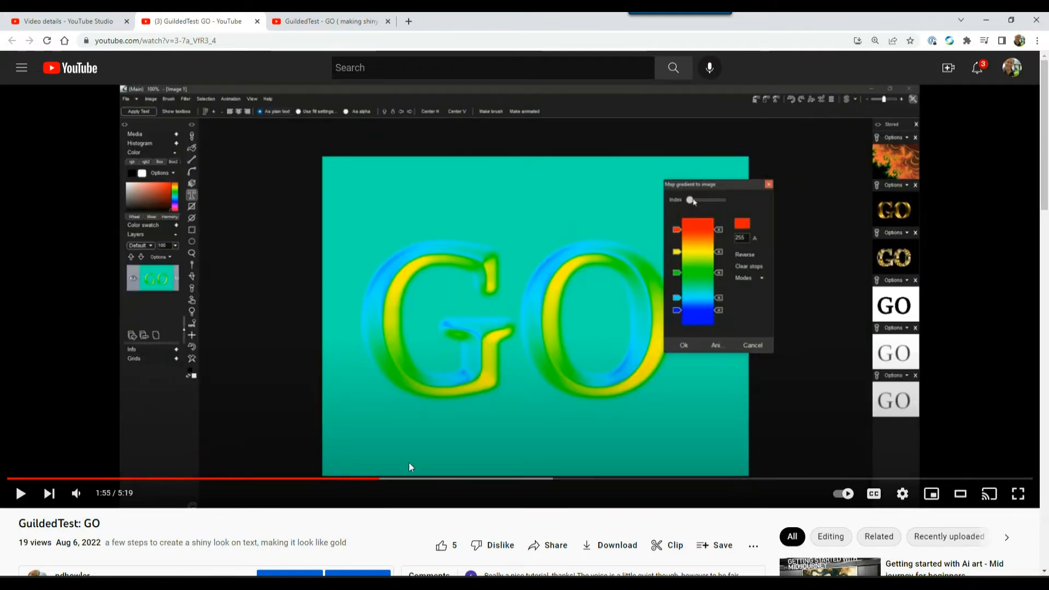
{"action": "left_click_drag", "start_coordinate": [382, 483], "coordinate": [392, 484]}
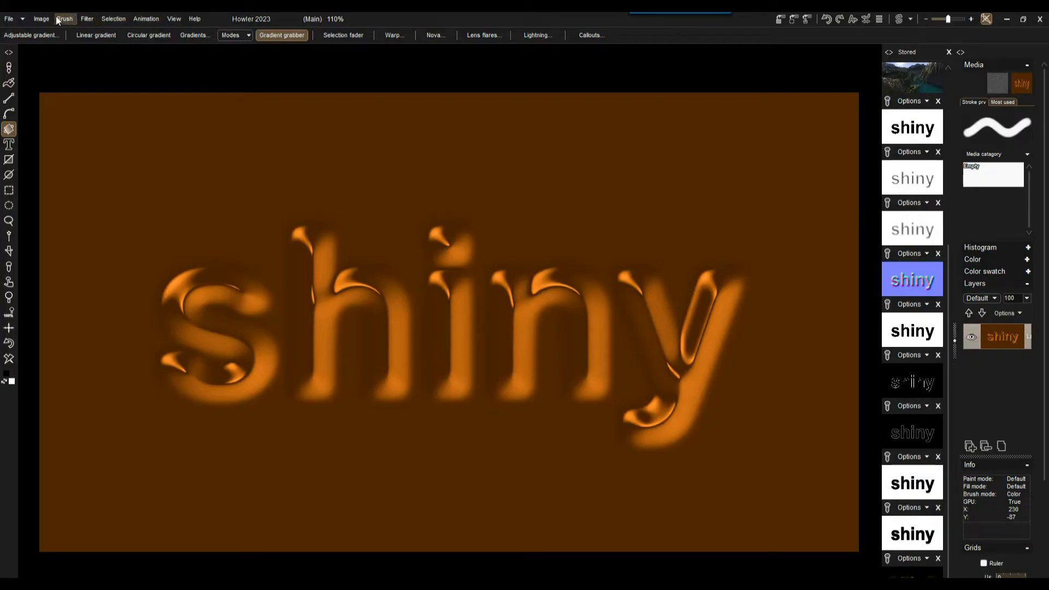
- Switch to Howler and undo the last gradient mapping on the shiny text image
{"action": "left_click", "coordinate": [9, 344]}
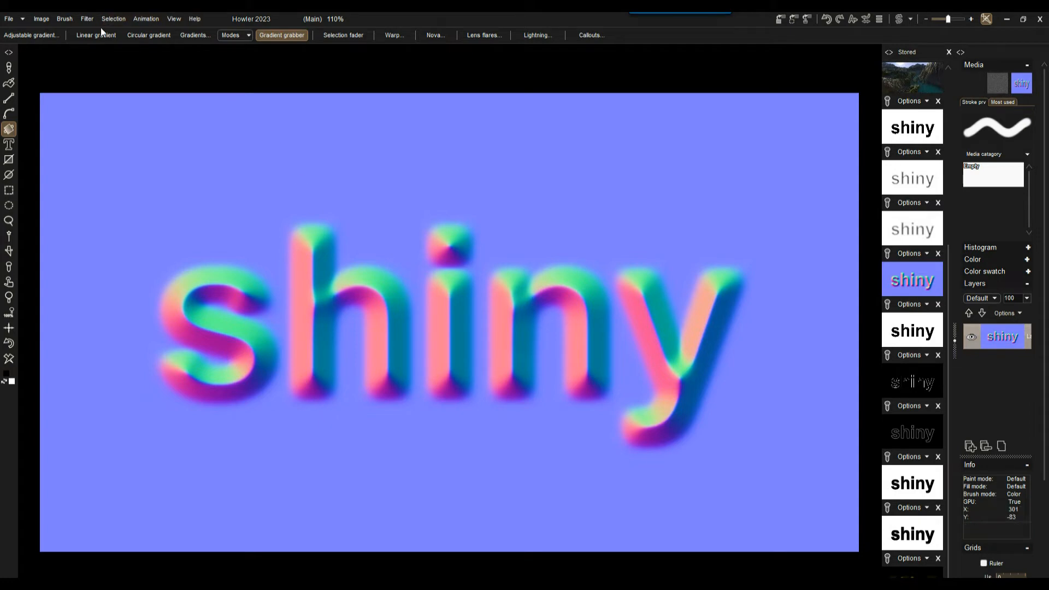
- Try Map gradient to image on the shiny text with a gradient index around the middle of the range
{"action": "left_click", "coordinate": [87, 18]}
{"action": "mouse_move", "coordinate": [122, 60]}
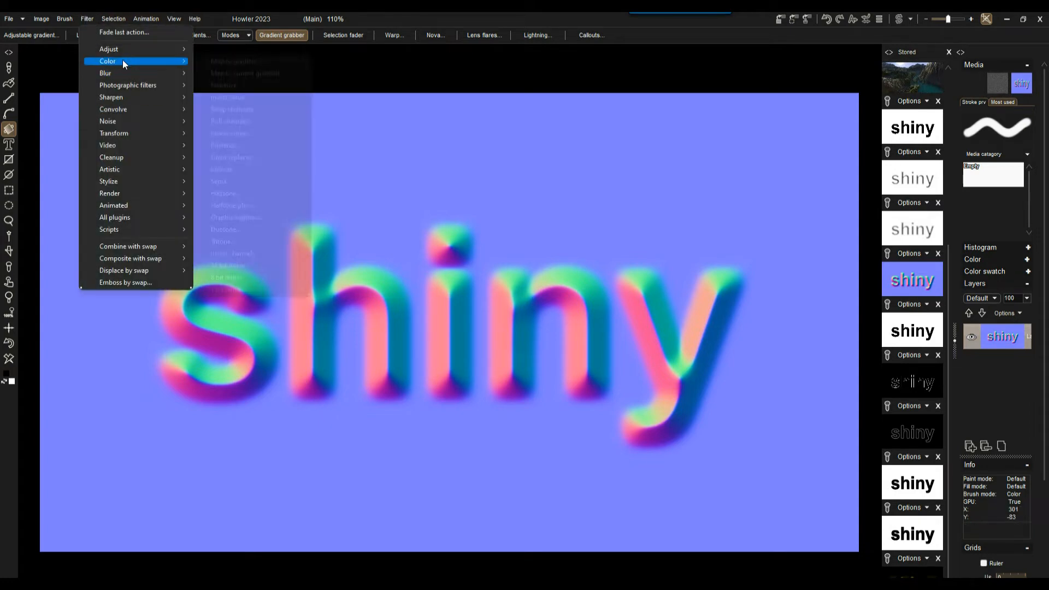
{"action": "left_click", "coordinate": [232, 60]}
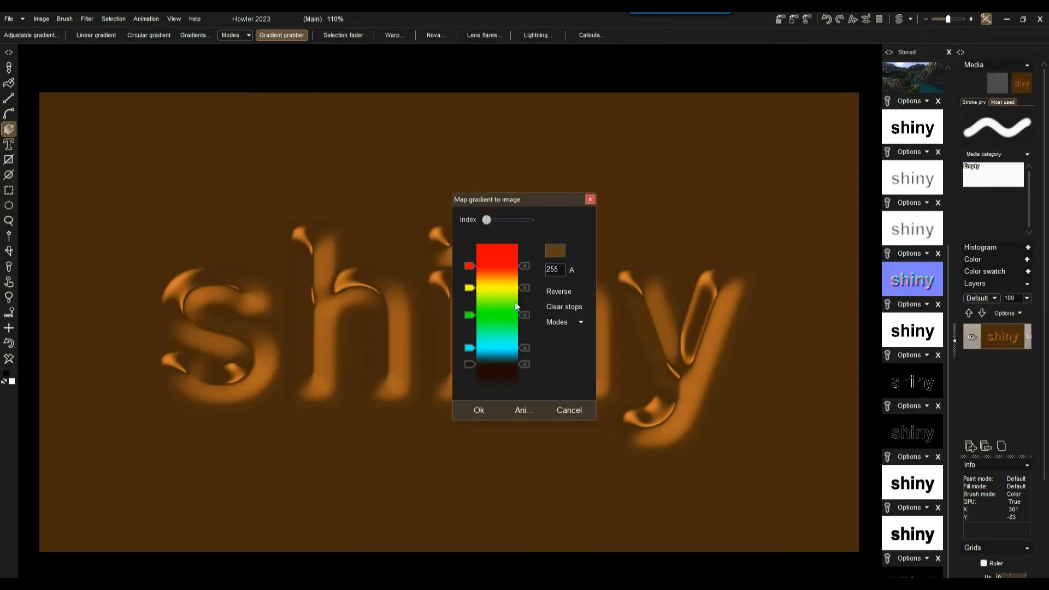
{"action": "left_click_drag", "start_coordinate": [486, 218], "coordinate": [179, 204]}
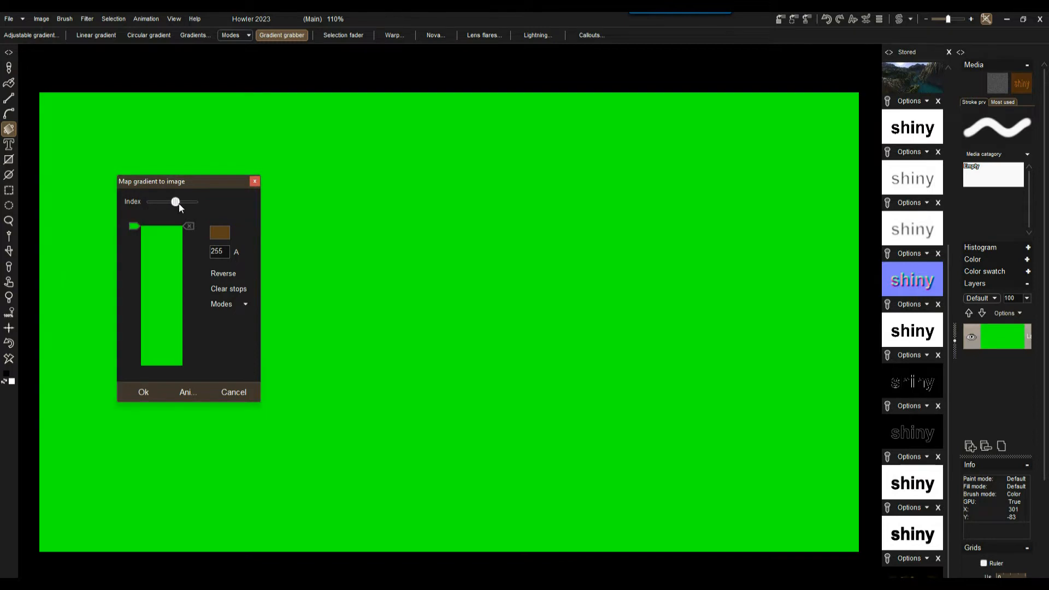
{"action": "left_click", "coordinate": [254, 181]}
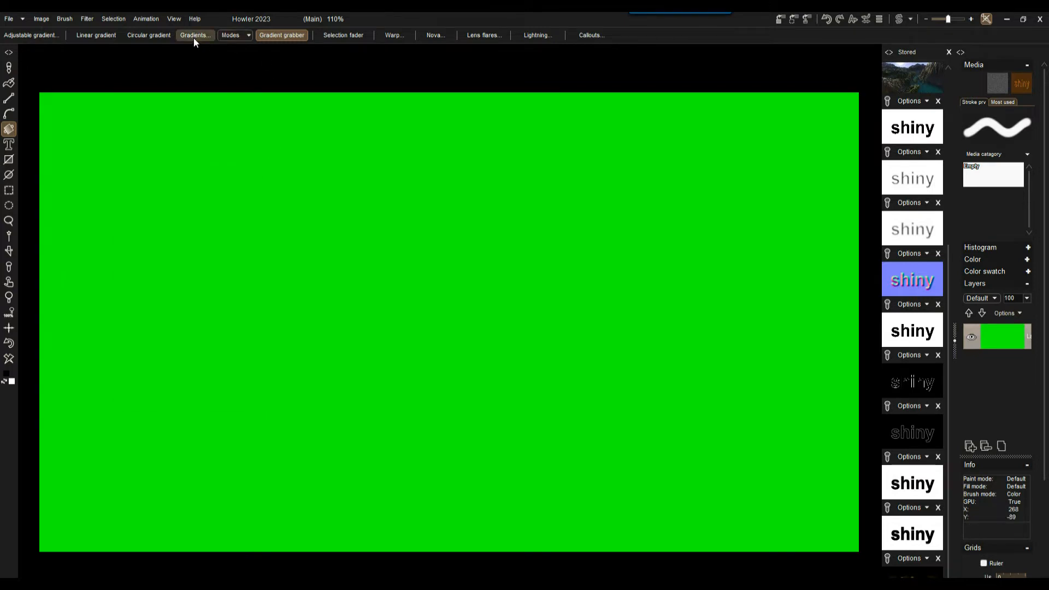
- Look through the stored gradient presets for a suitable gold gradient
{"action": "left_click", "coordinate": [194, 38]}
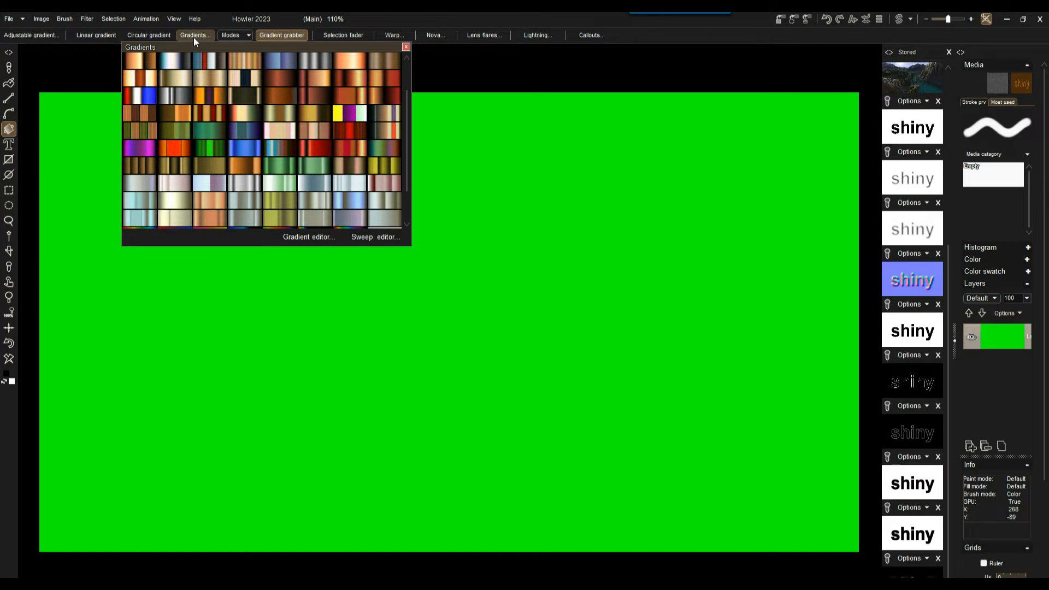
{"action": "left_click", "coordinate": [10, 129]}
{"action": "scroll", "coordinate": [331, 170], "scroll_direction": "down", "scroll_amount": 1}
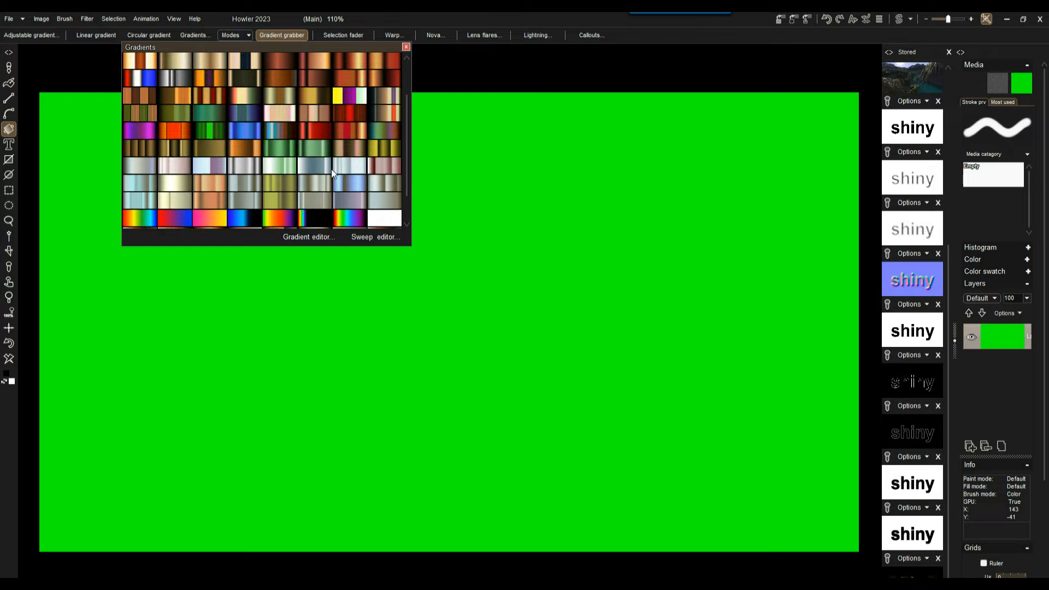
{"action": "scroll", "coordinate": [331, 169], "scroll_direction": "down", "scroll_amount": 5}
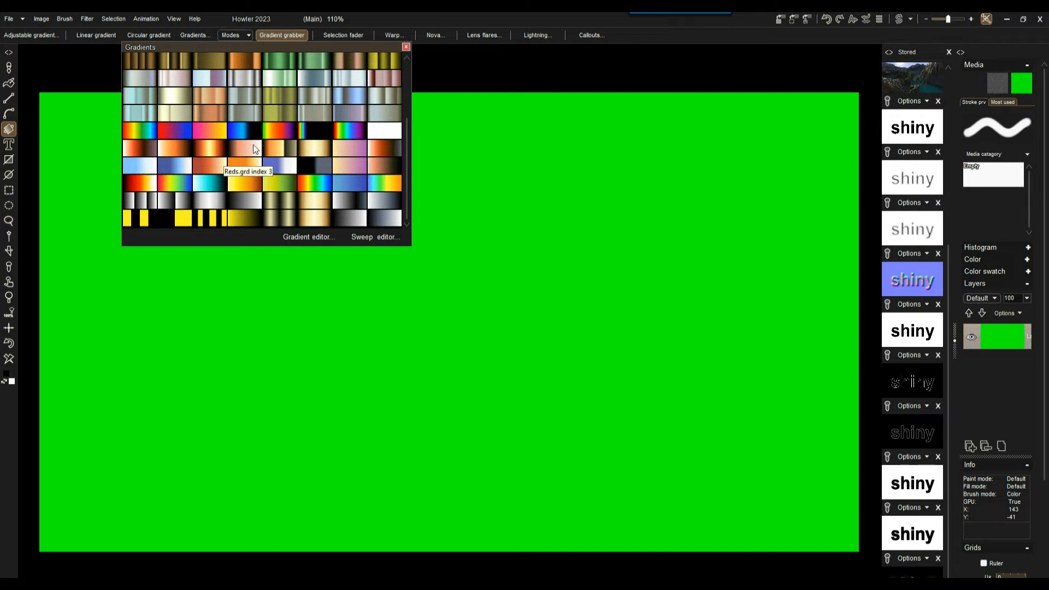
{"action": "left_click", "coordinate": [315, 152]}
- Switch to the paused YouTube video and capture the Map gradient to image dialog as a 257 x 360 screenshot
{"action": "key", "text": "super+Tab"}
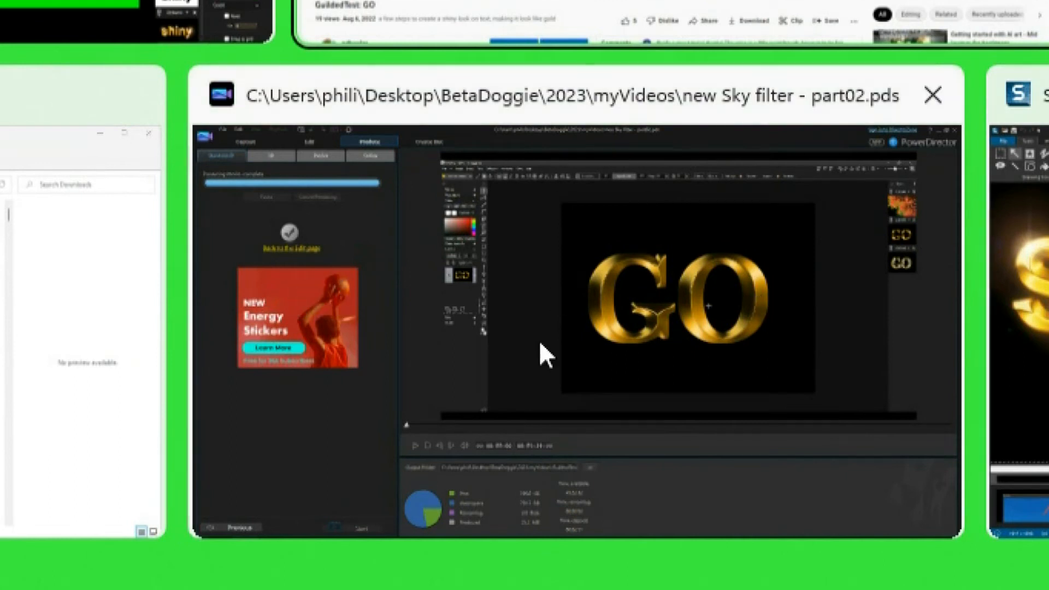
{"action": "left_click", "coordinate": [421, 215]}
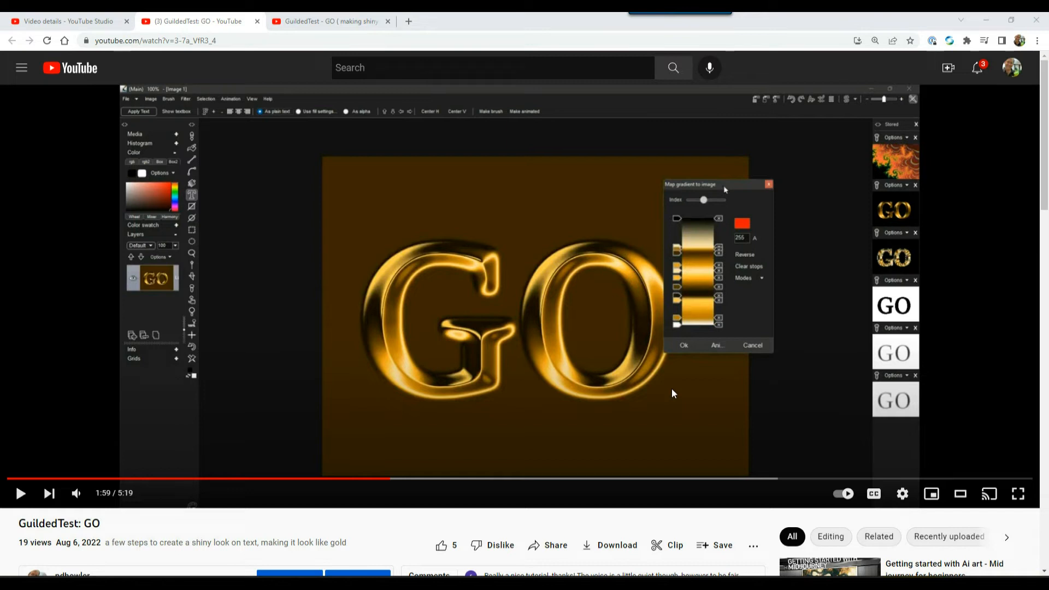
{"action": "key", "text": "Print"}
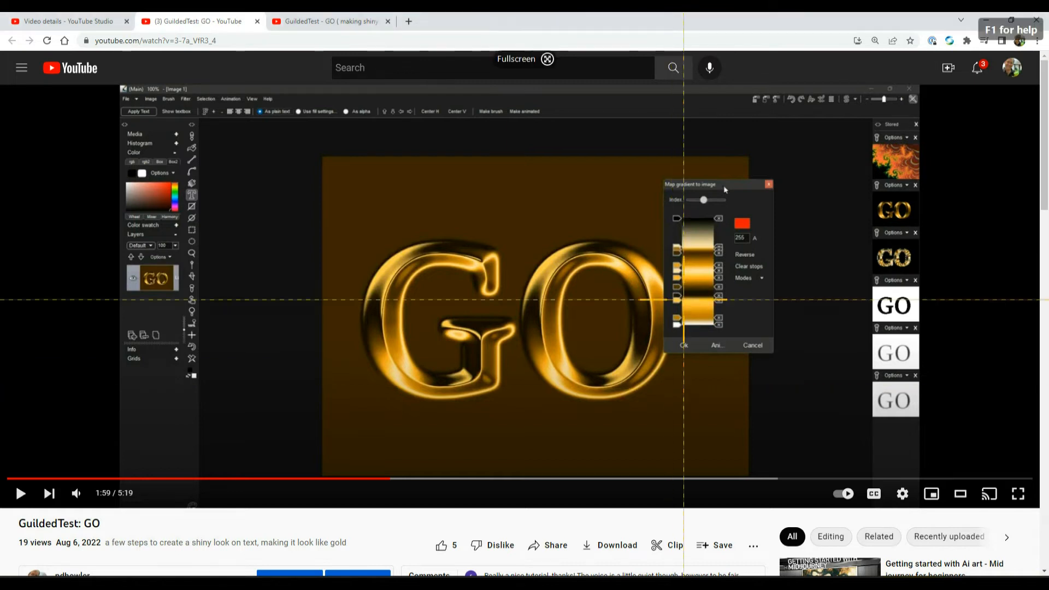
{"action": "left_click_drag", "start_coordinate": [648, 170], "coordinate": [789, 367]}
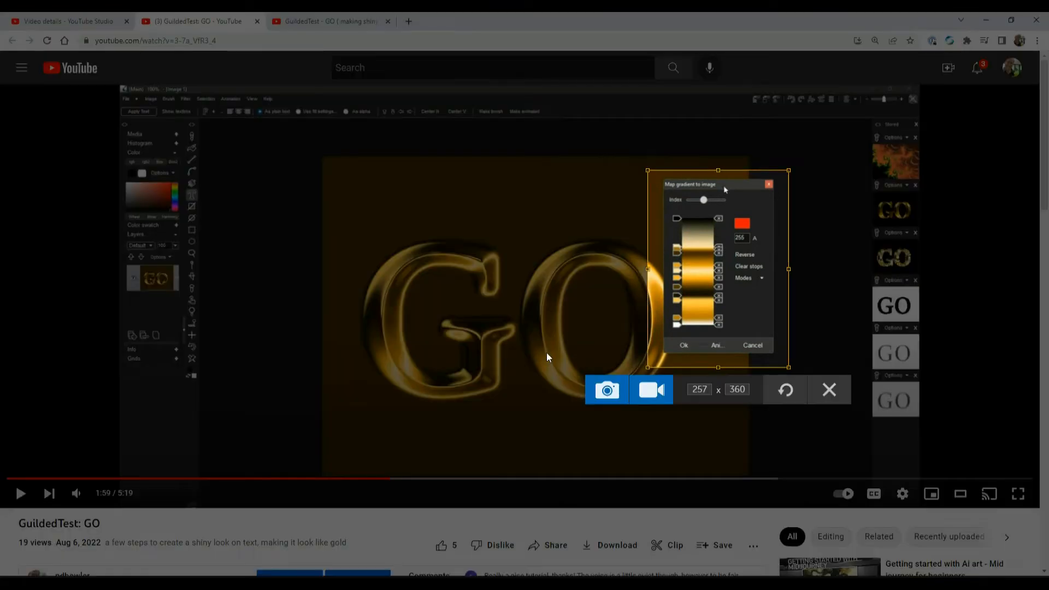
{"action": "left_click", "coordinate": [605, 393]}
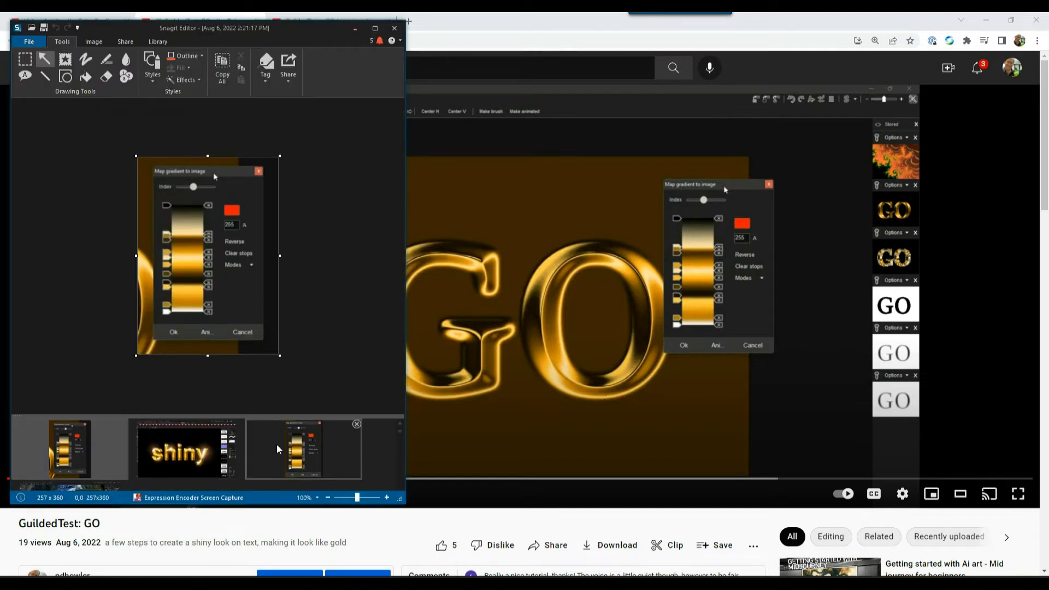
- Compare the new capture with the earlier gradient capture, reselect the new one and minimise the Snagit editor
{"action": "left_click", "coordinate": [92, 449]}
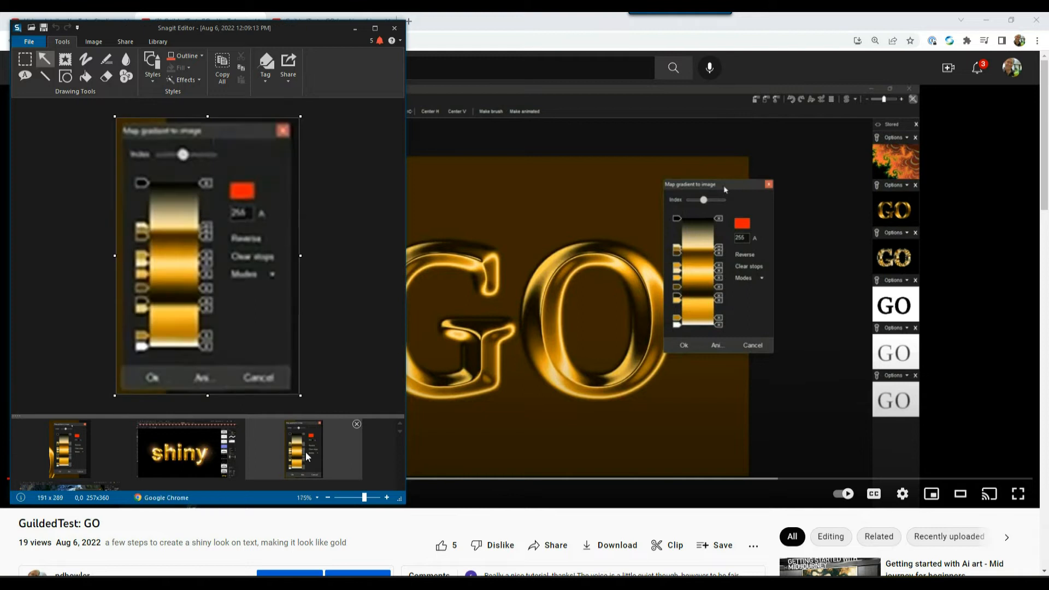
{"action": "left_click", "coordinate": [75, 449]}
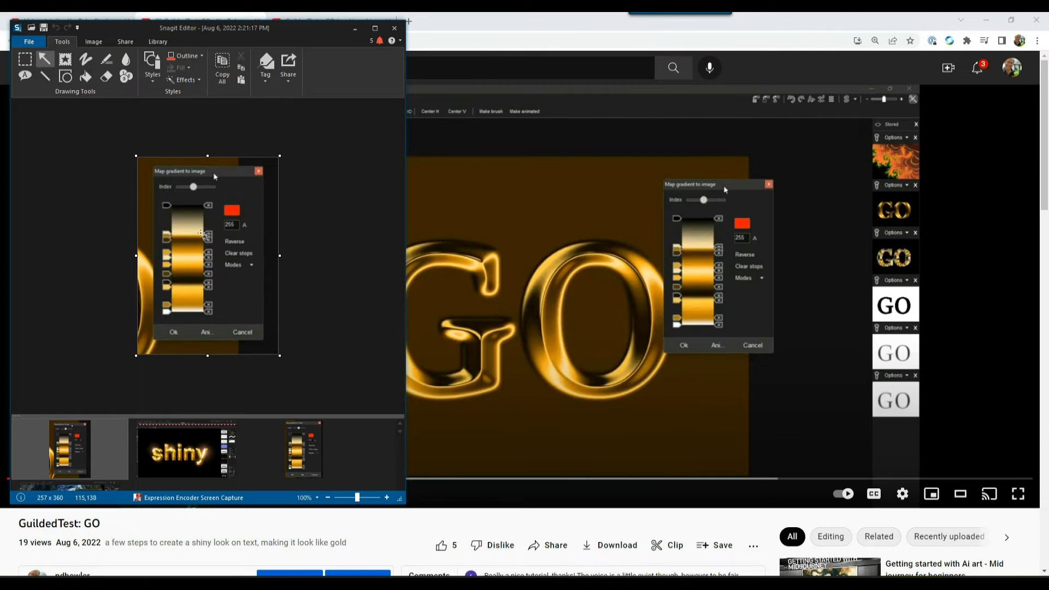
{"action": "left_click", "coordinate": [360, 29]}
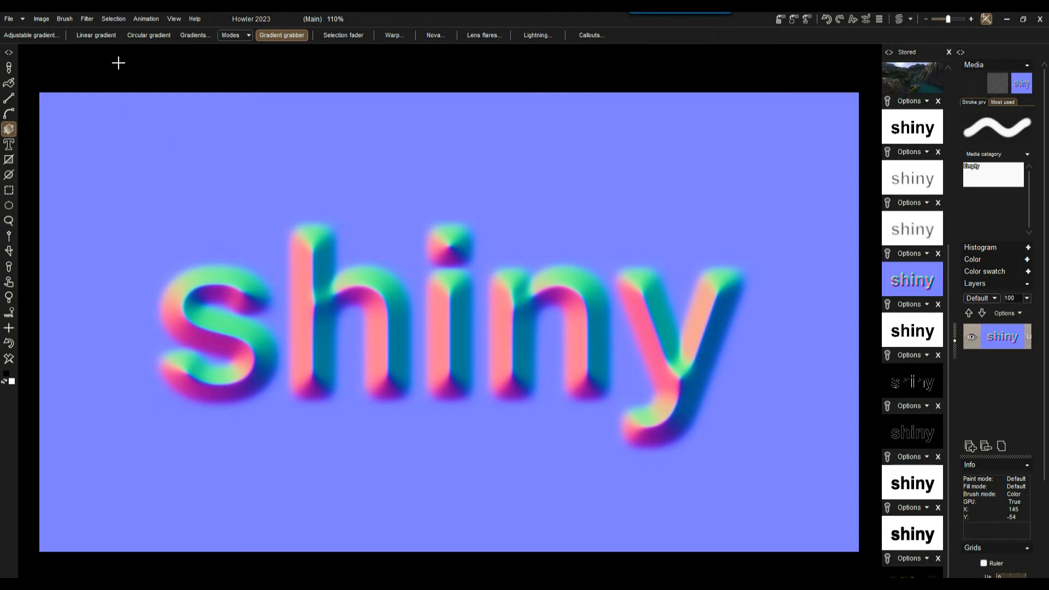
{"action": "key", "text": "ctrl+v"}
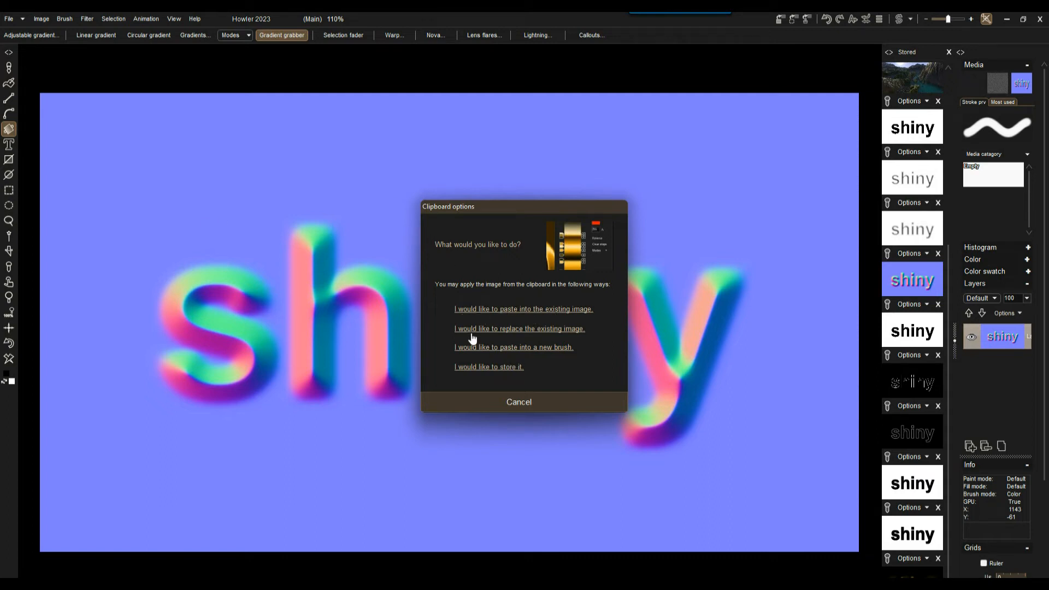
{"action": "left_click", "coordinate": [546, 309]}
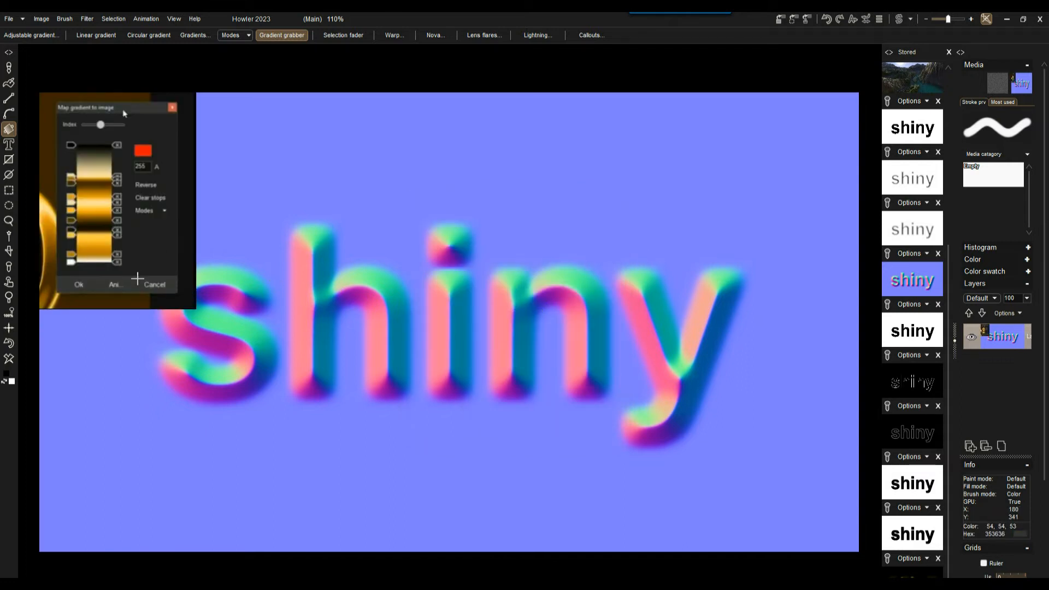
{"action": "left_click", "coordinate": [9, 344]}
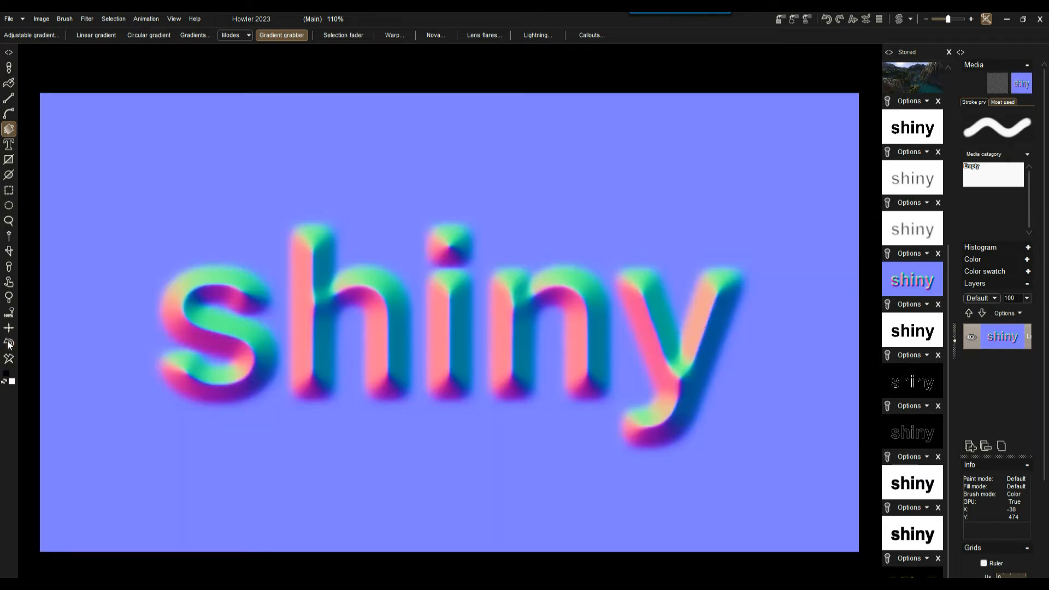
- Paste the captured gradient dialog from the clipboard into the existing shiny text image
{"action": "key", "text": "ctrl+v"}
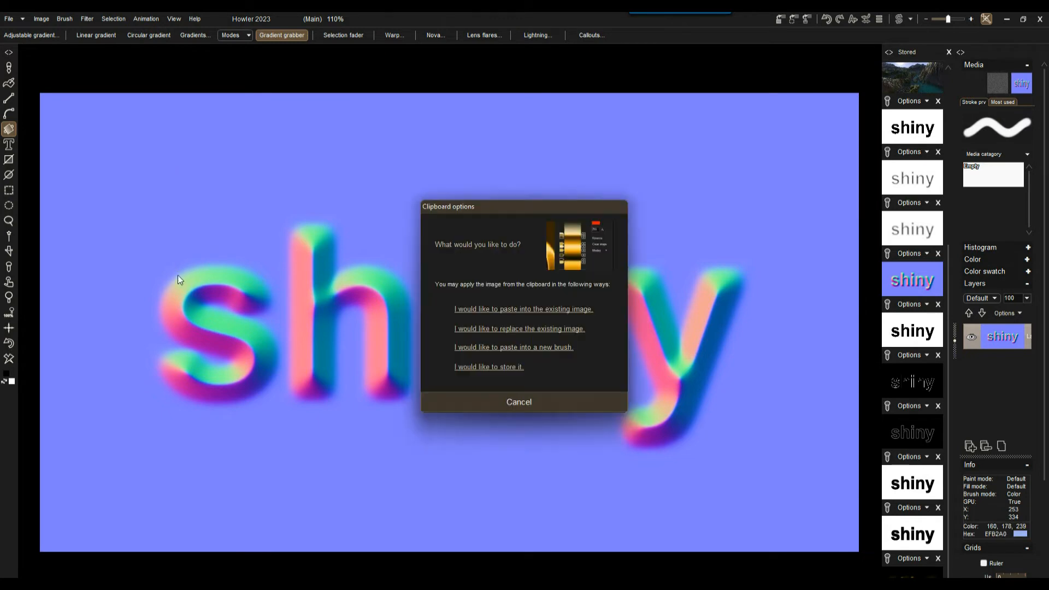
{"action": "left_click", "coordinate": [488, 309]}
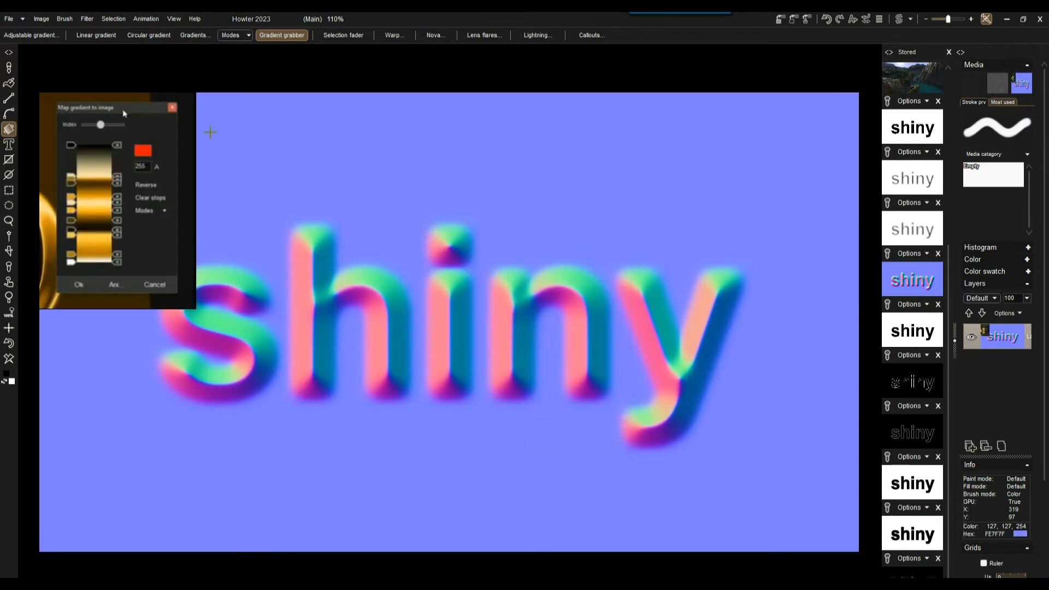
{"action": "scroll", "coordinate": [64, 180], "scroll_direction": "up", "scroll_amount": 2}
{"action": "scroll", "coordinate": [163, 201], "scroll_direction": "down", "scroll_amount": 1}
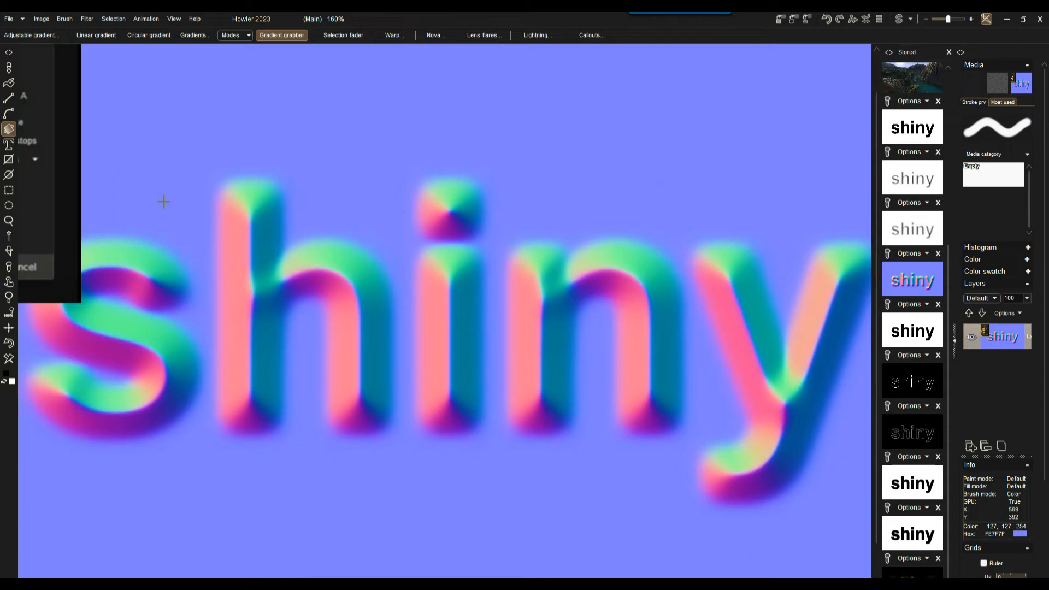
{"action": "scroll", "coordinate": [251, 535], "scroll_direction": "up", "scroll_amount": 1}
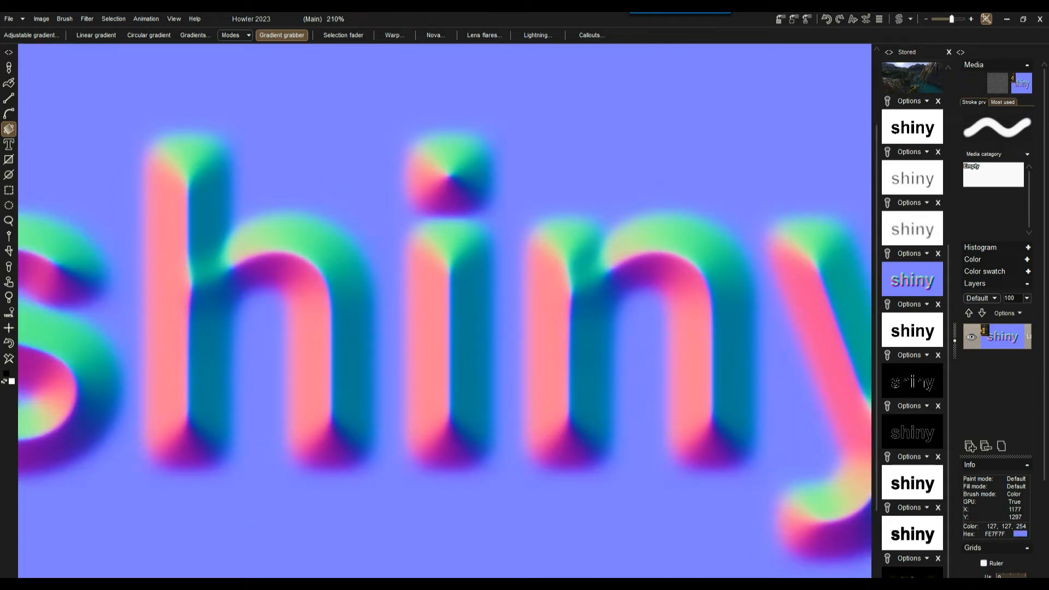
{"action": "left_click_drag", "start_coordinate": [341, 587], "coordinate": [137, 587]}
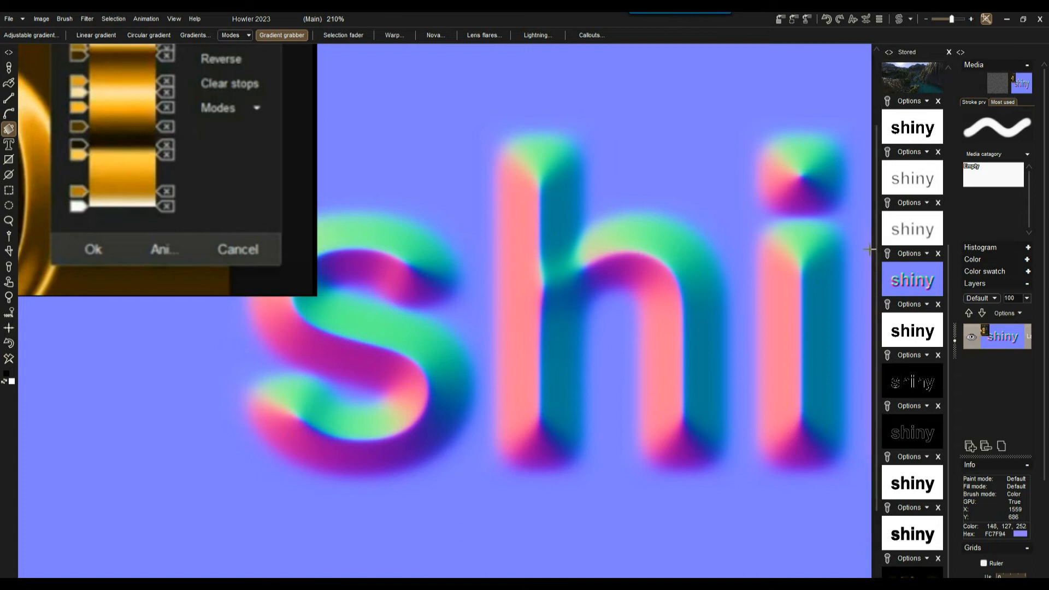
{"action": "scroll", "coordinate": [176, 48], "scroll_direction": "up", "scroll_amount": 3}
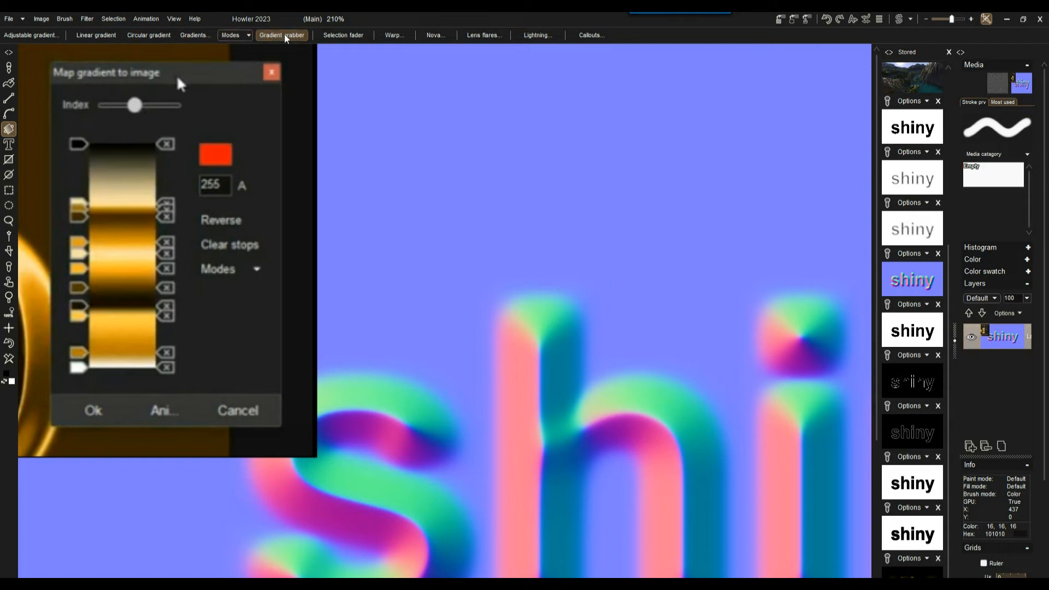
- Try the Linear gradient grabber tool with a diagonal sample line across the letters from the s to the dot of the i
{"action": "right_click", "coordinate": [10, 130]}
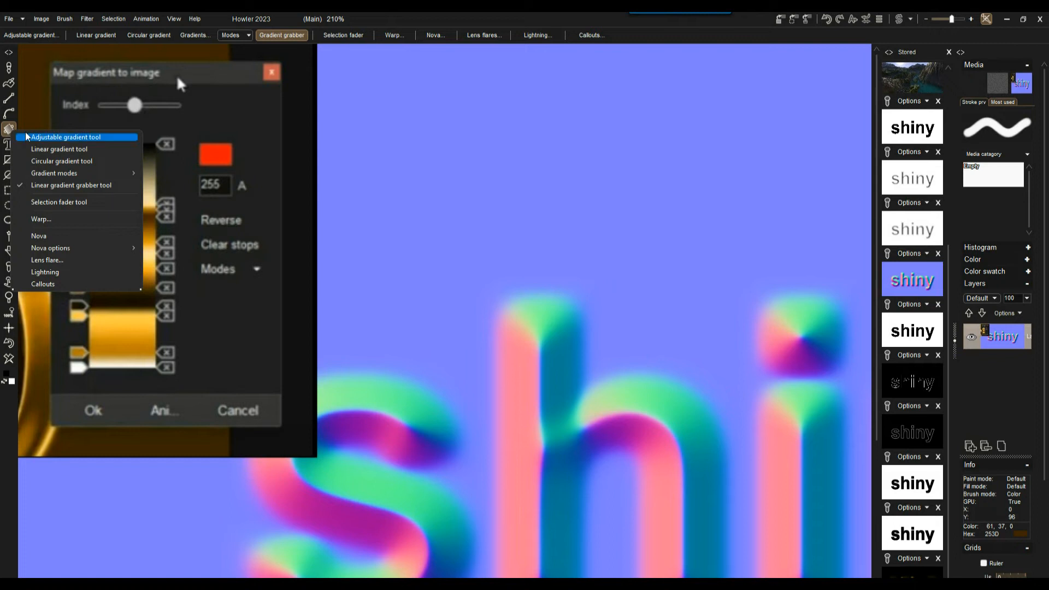
{"action": "left_click", "coordinate": [74, 186]}
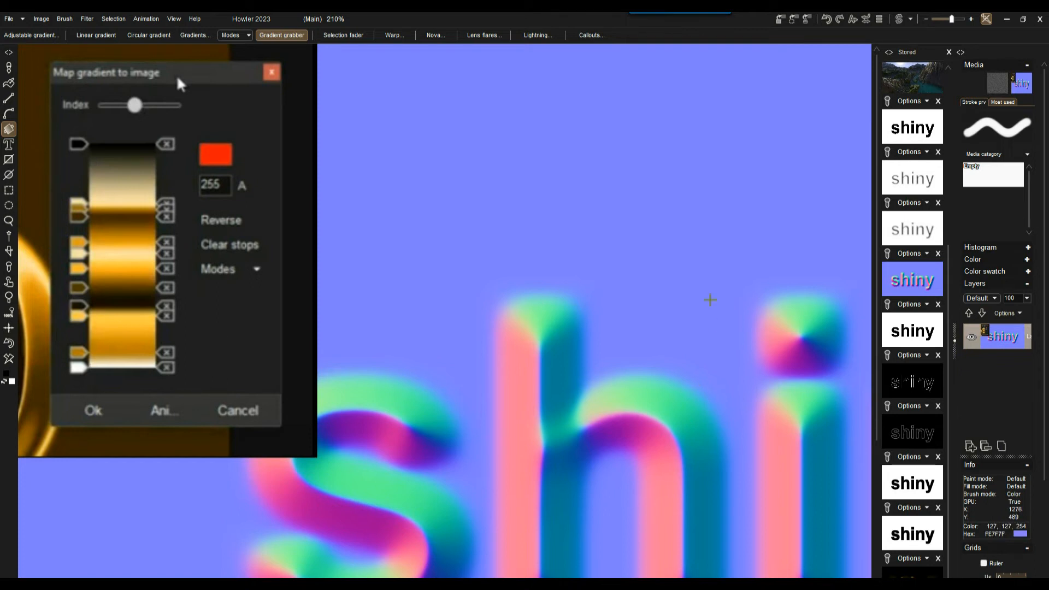
{"action": "left_click_drag", "start_coordinate": [352, 469], "coordinate": [825, 336]}
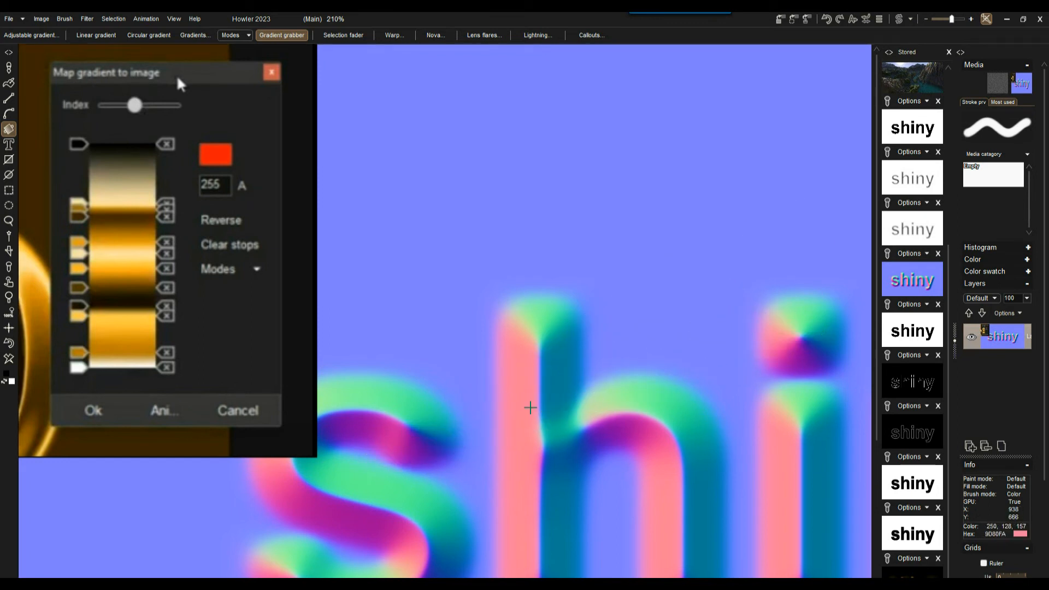
- Open the gradient sweep editor and move it over the empty background above the letters
{"action": "left_click", "coordinate": [202, 37]}
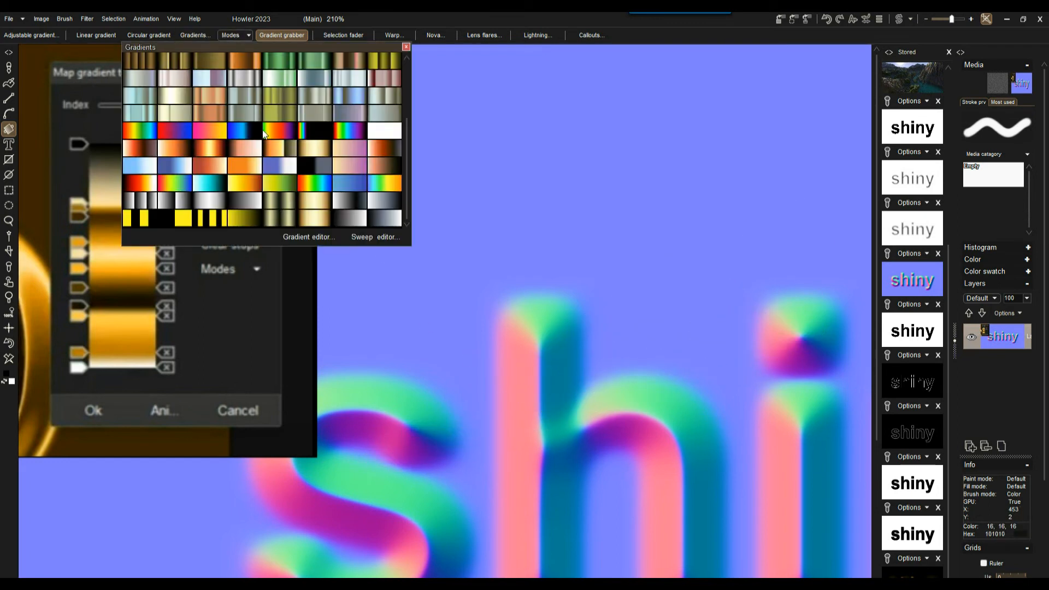
{"action": "left_click", "coordinate": [381, 237]}
{"action": "left_click_drag", "start_coordinate": [533, 249], "coordinate": [657, 120]}
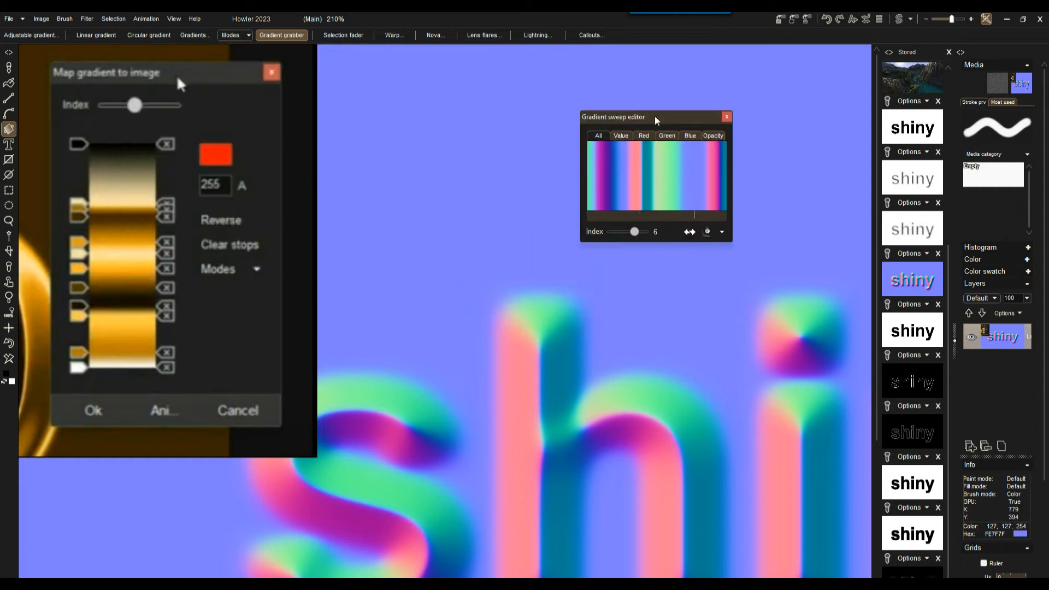
- Grab the gold gradient from the bottom to the top of the pasted dialog's colour ramp and move the sweep editor closer to it
{"action": "left_click", "coordinate": [283, 36]}
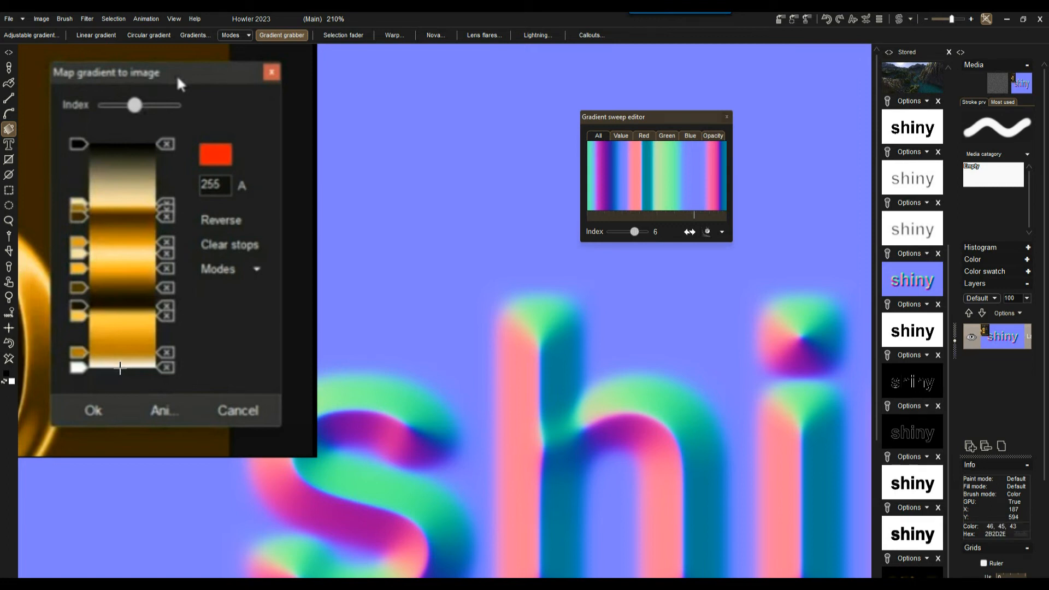
{"action": "left_click_drag", "start_coordinate": [122, 367], "coordinate": [121, 143]}
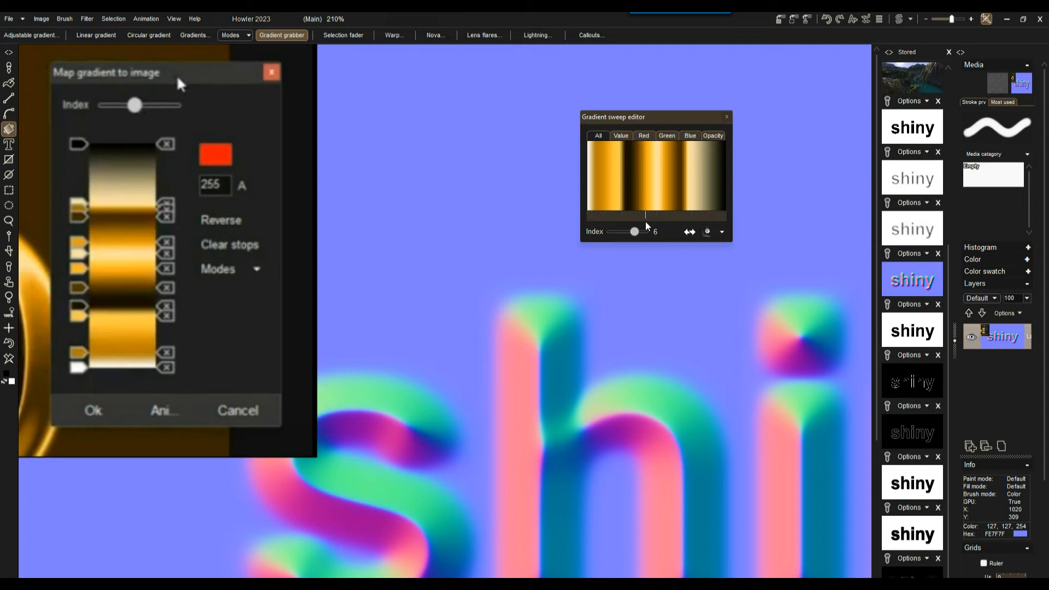
{"action": "left_click_drag", "start_coordinate": [640, 121], "coordinate": [435, 118]}
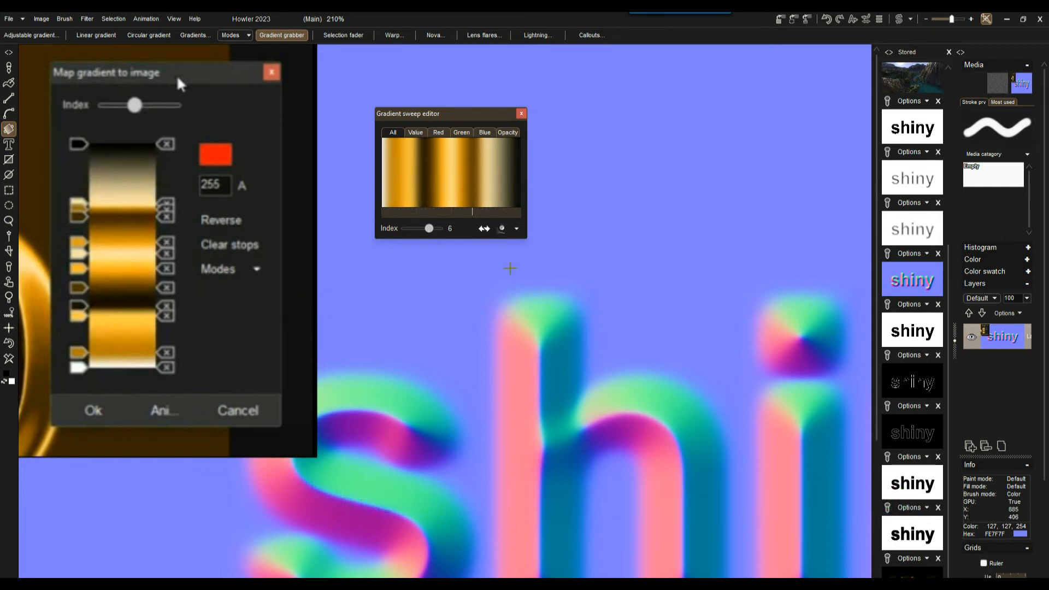
- Move the gradient sweep editor above the dot of the i and reload the stored normal-map shiny image without the pasted dialog
{"action": "left_click_drag", "start_coordinate": [463, 117], "coordinate": [735, 71]}
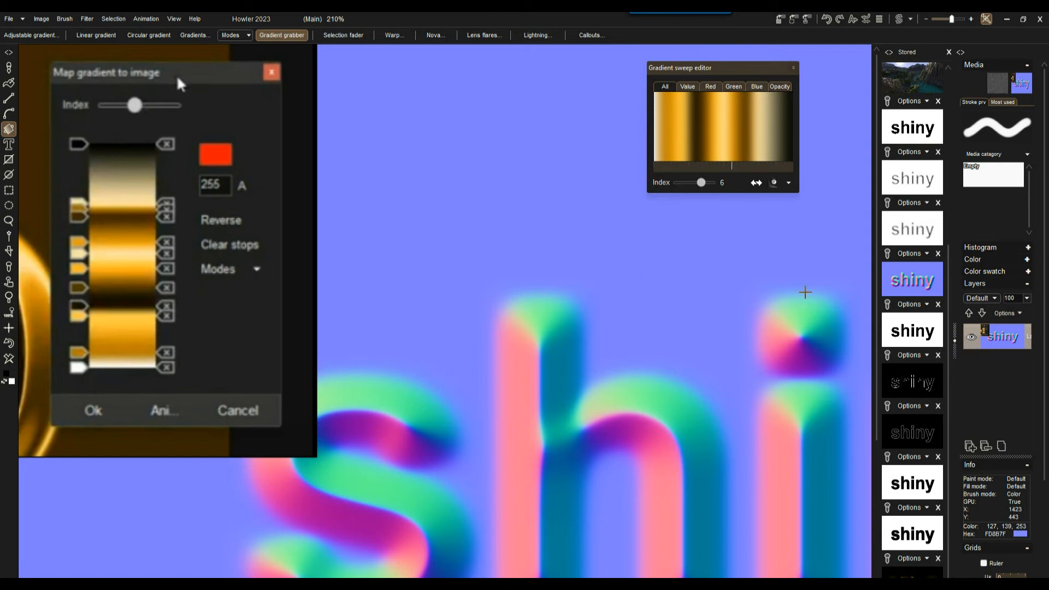
{"action": "left_click", "coordinate": [912, 281]}
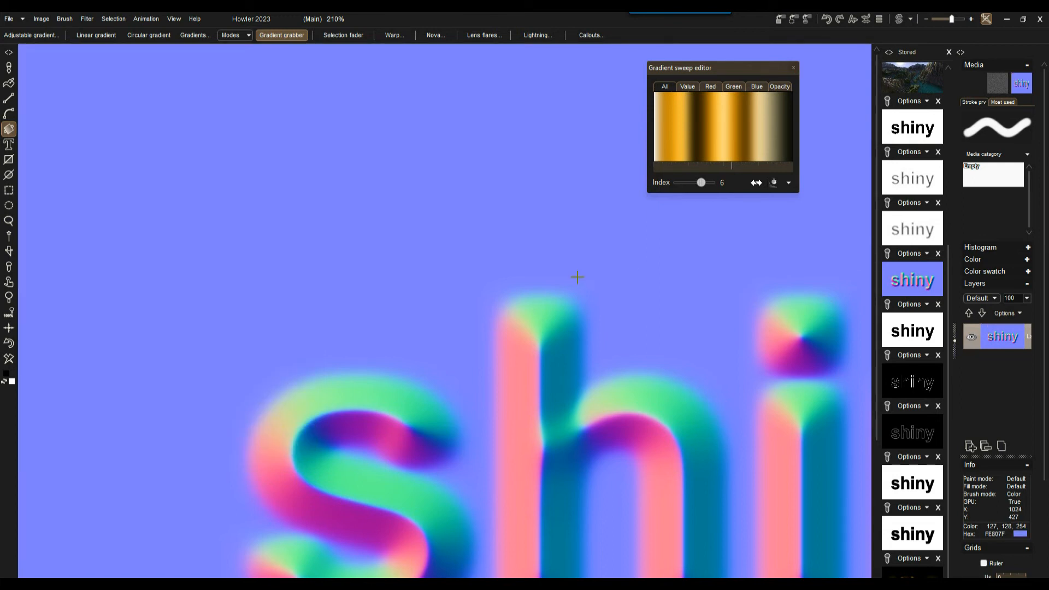
{"action": "scroll", "coordinate": [576, 280], "scroll_direction": "down", "scroll_amount": 8}
{"action": "scroll", "coordinate": [573, 286], "scroll_direction": "up", "scroll_amount": 1}
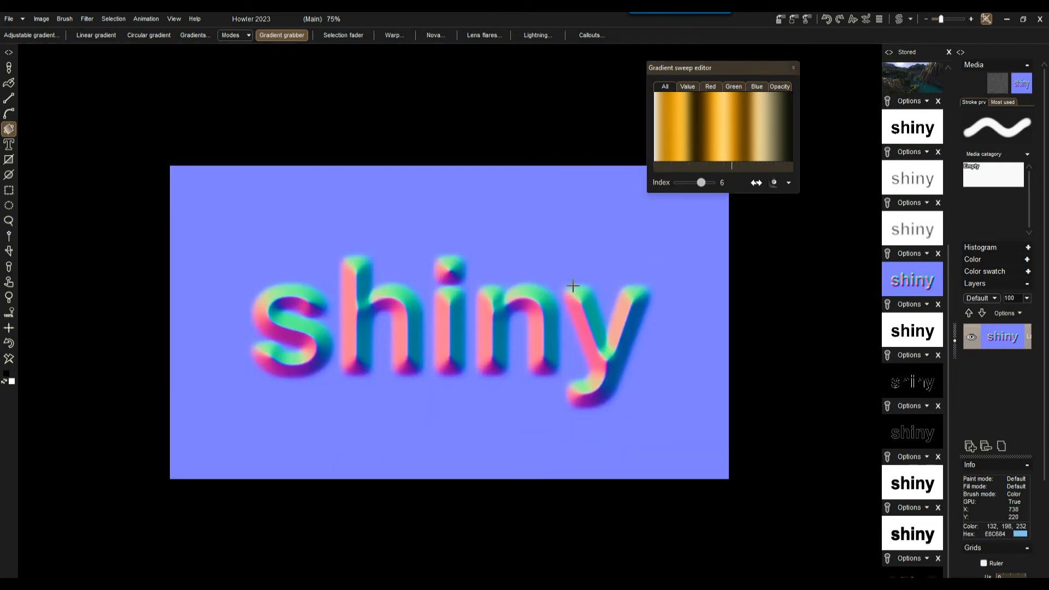
{"action": "left_click", "coordinate": [82, 19]}
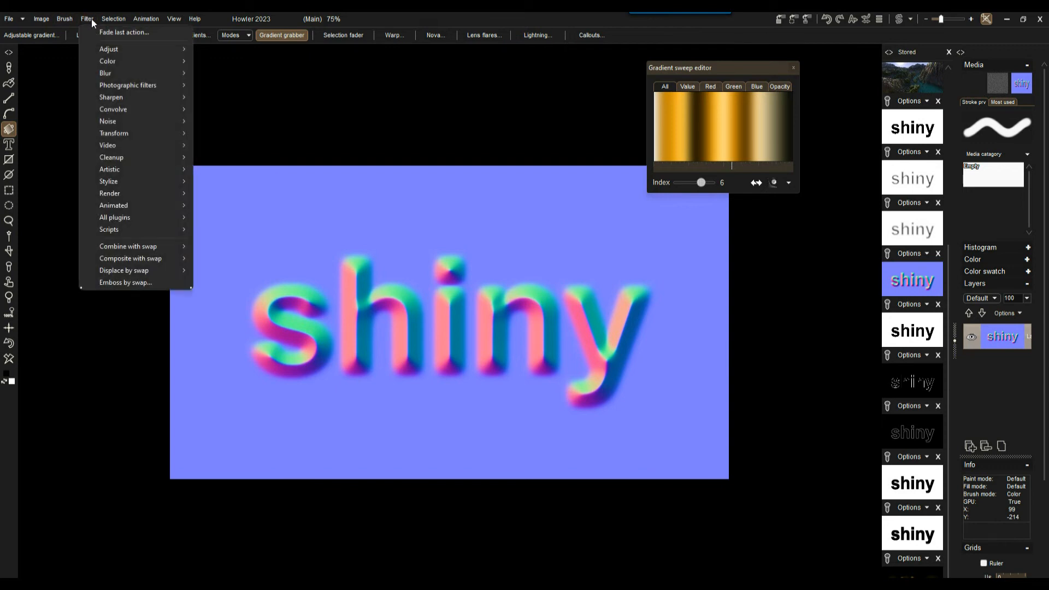
{"action": "mouse_move", "coordinate": [117, 61]}
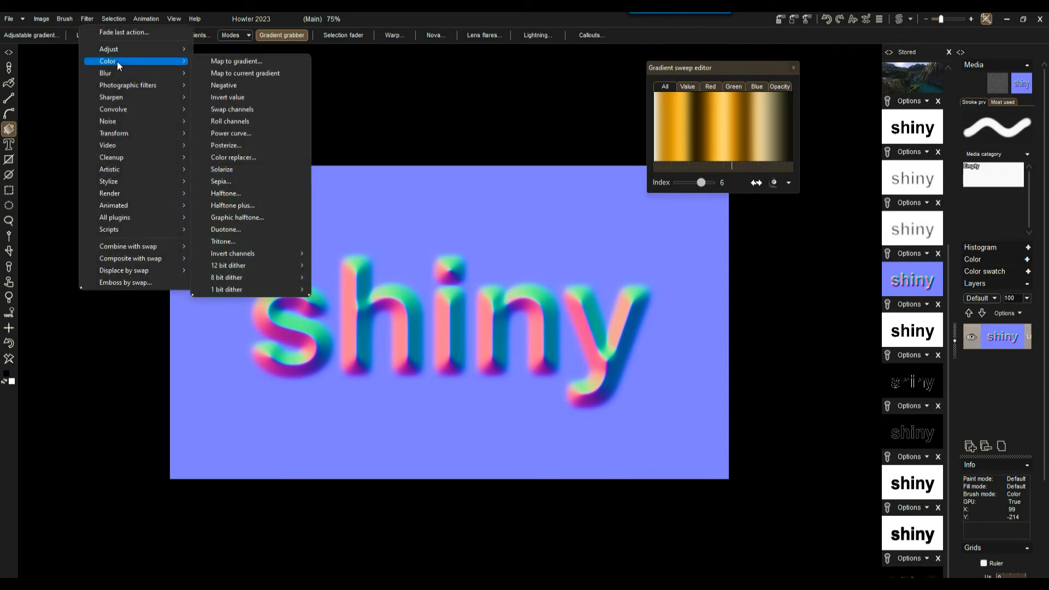
{"action": "left_click", "coordinate": [225, 61]}
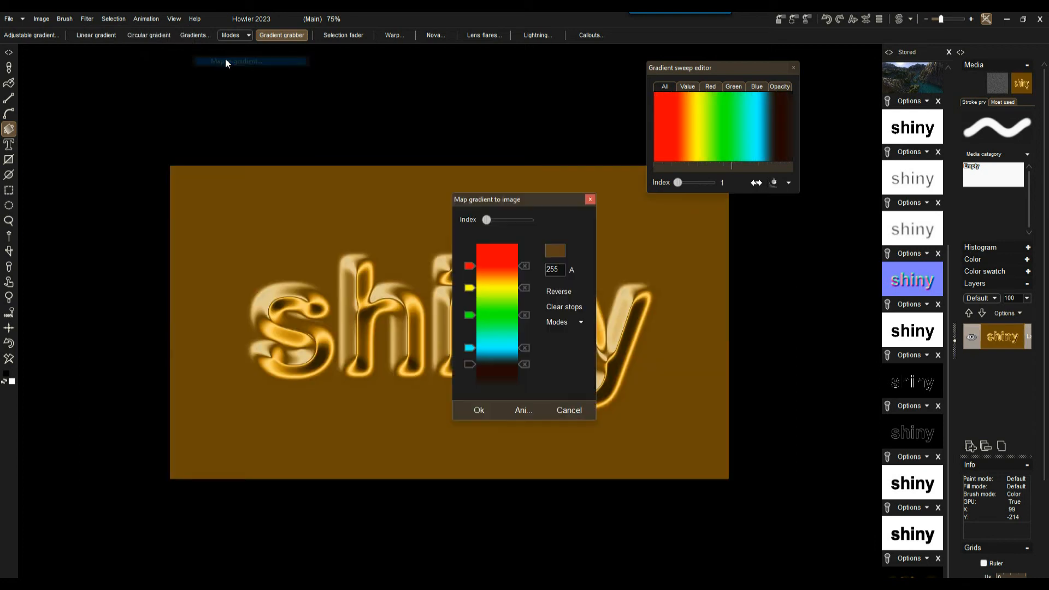
{"action": "left_click_drag", "start_coordinate": [503, 201], "coordinate": [103, 100]}
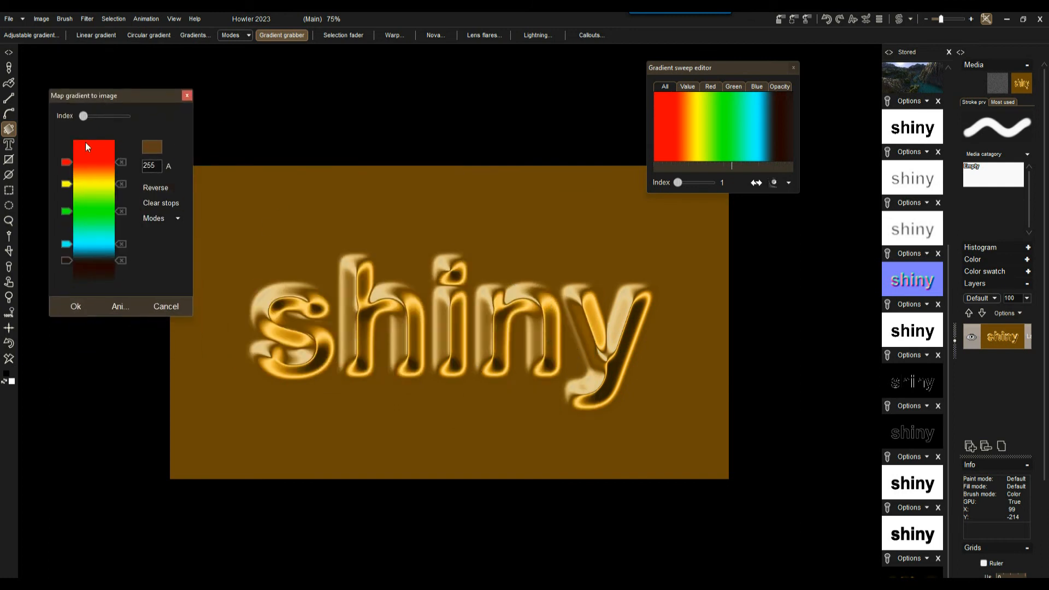
{"action": "mouse_move", "coordinate": [83, 116]}
{"action": "left_mouse_down"}
{"action": "mouse_move", "coordinate": [135, 123]}
{"action": "mouse_move", "coordinate": [81, 125]}
{"action": "mouse_move", "coordinate": [97, 124]}
{"action": "mouse_move", "coordinate": [114, 95]}
{"action": "mouse_move", "coordinate": [69, 110]}
{"action": "mouse_move", "coordinate": [94, 111]}
{"action": "left_mouse_up"}
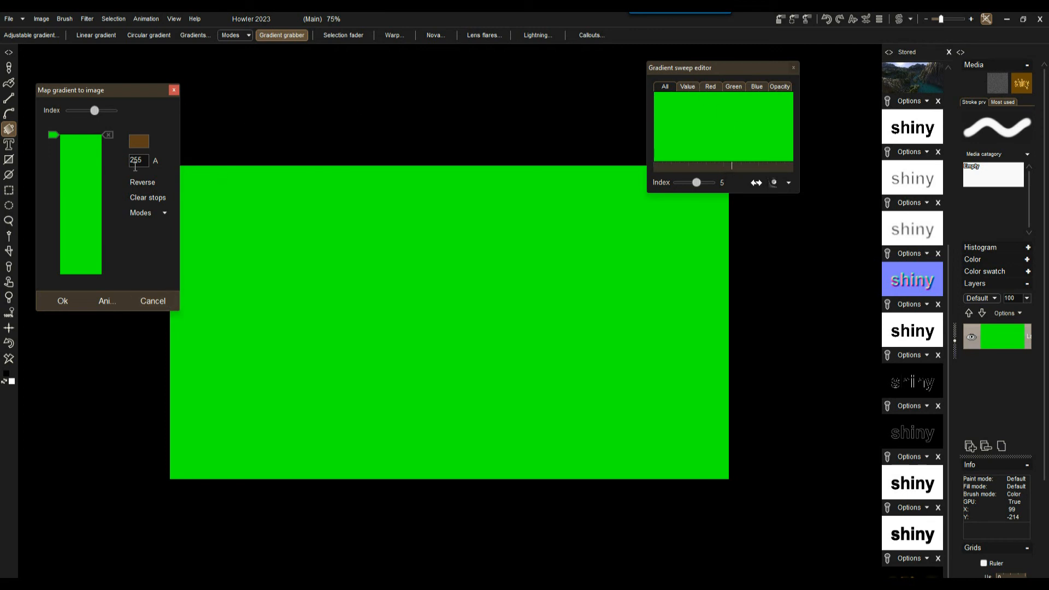
{"action": "left_click", "coordinate": [147, 300]}
- Try mapping the shiny image to the current gradient and undo it
{"action": "left_click", "coordinate": [87, 18]}
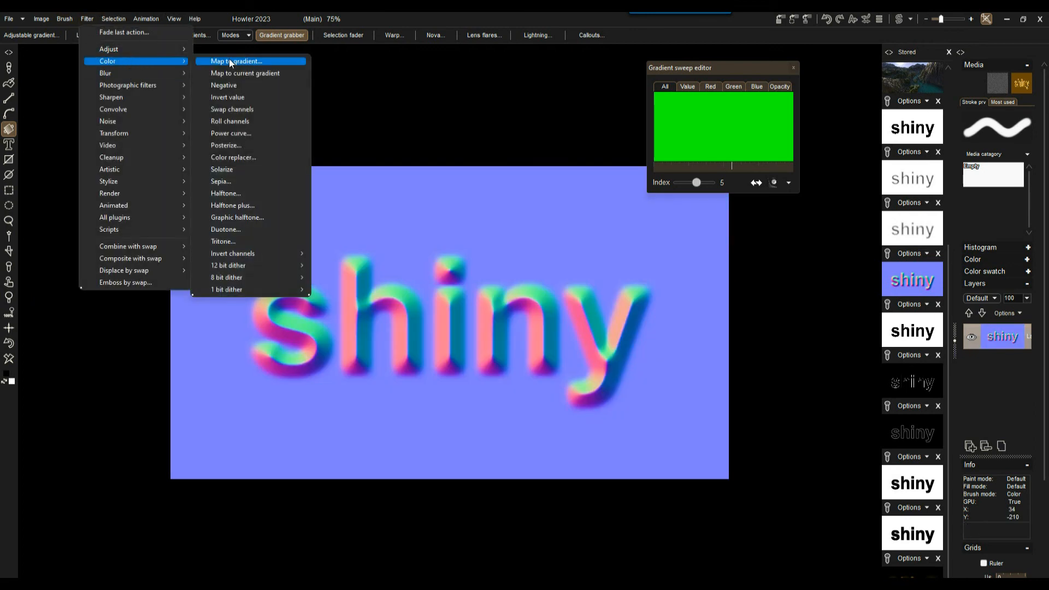
{"action": "left_click", "coordinate": [227, 73]}
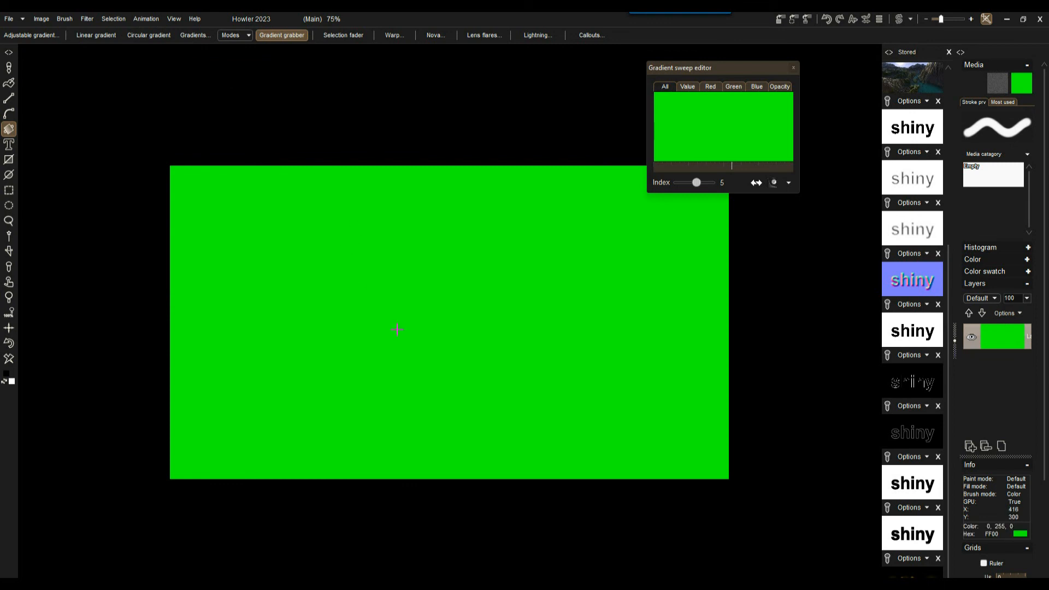
{"action": "left_click", "coordinate": [8, 343]}
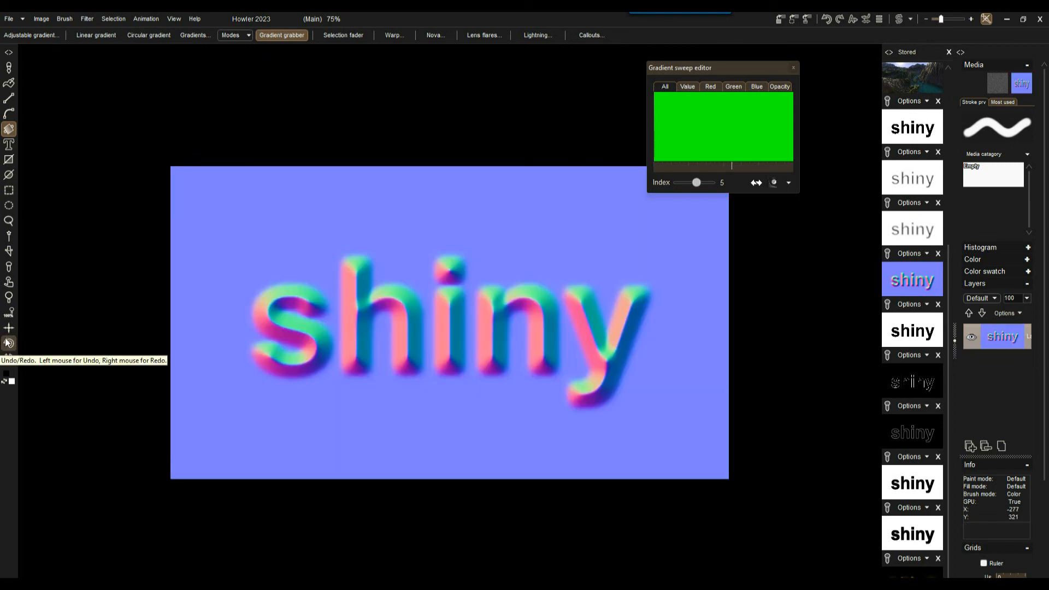
- Undo back to the image with the pasted dialog, and grab the gold gradient from the bottom to the top of its colour ramp
{"action": "left_click", "coordinate": [9, 347]}
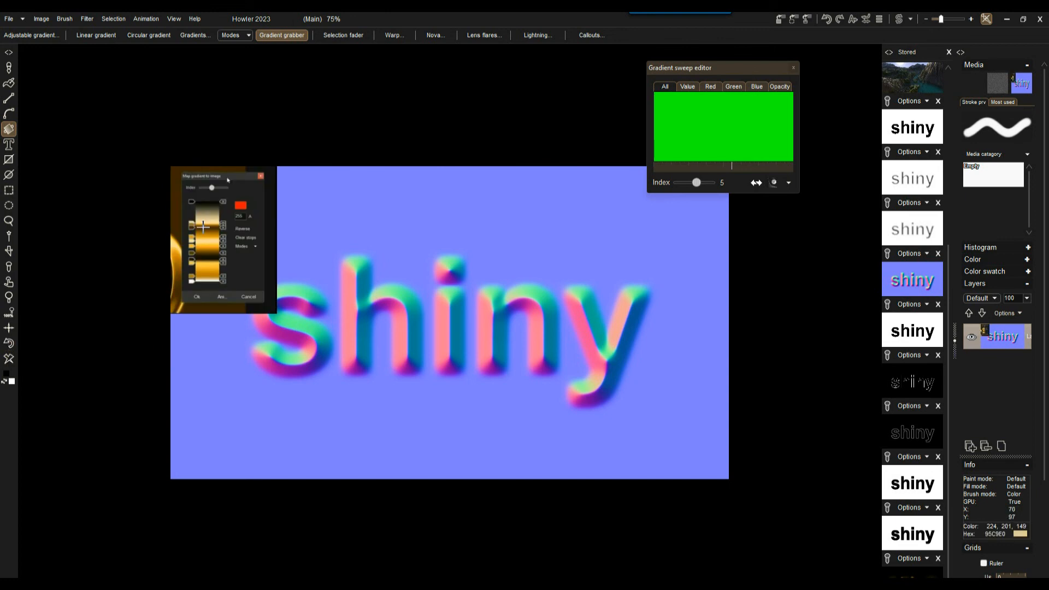
{"action": "left_click", "coordinate": [279, 35]}
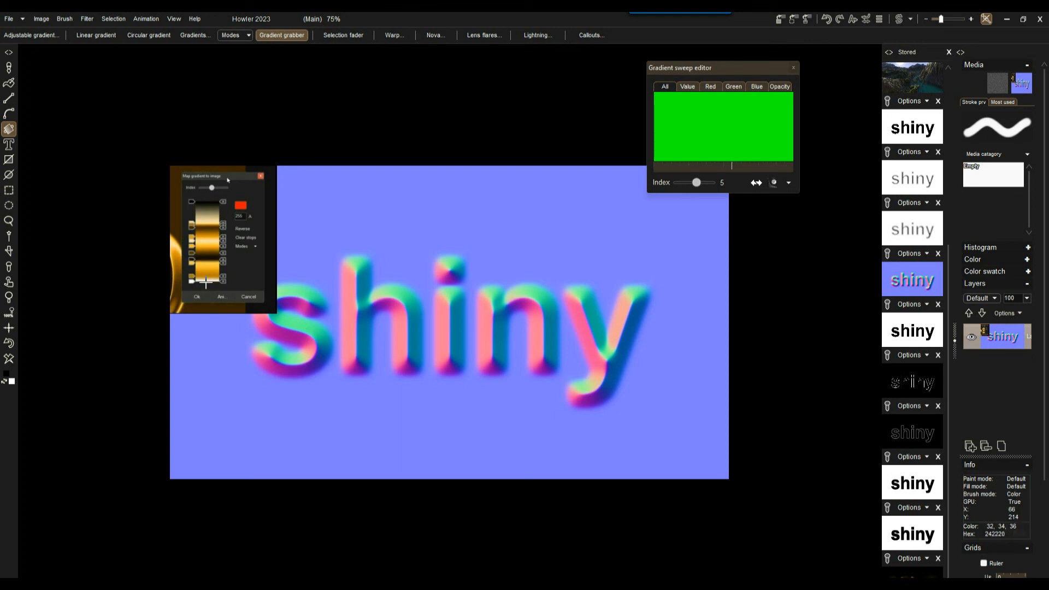
{"action": "left_click_drag", "start_coordinate": [206, 282], "coordinate": [204, 197]}
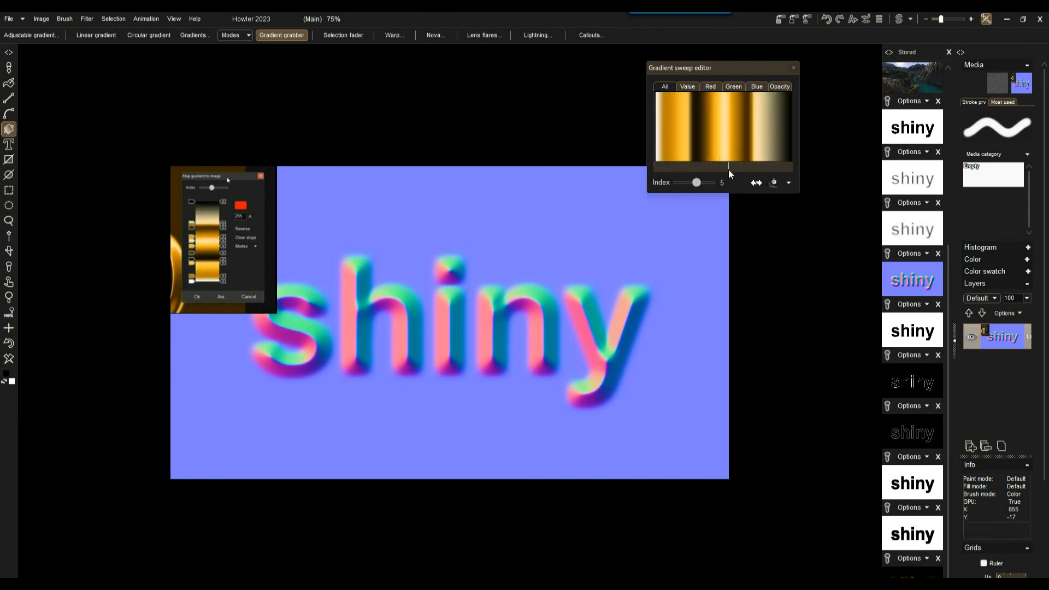
{"action": "left_click_drag", "start_coordinate": [713, 64], "coordinate": [736, 62]}
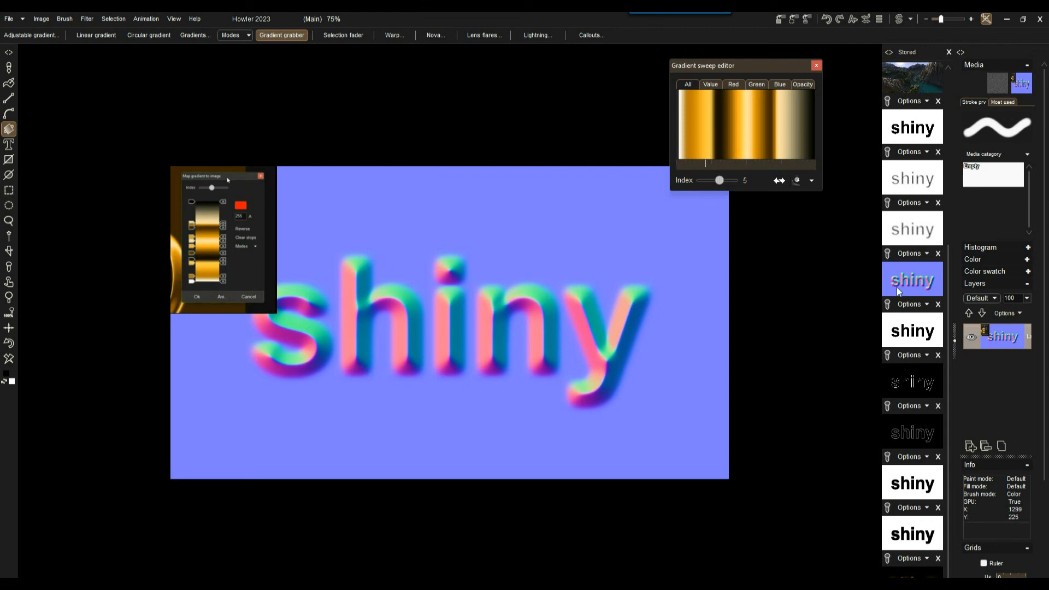
- Map the clean stored normal-map shiny image to the current gold gradient
{"action": "left_click", "coordinate": [89, 19]}
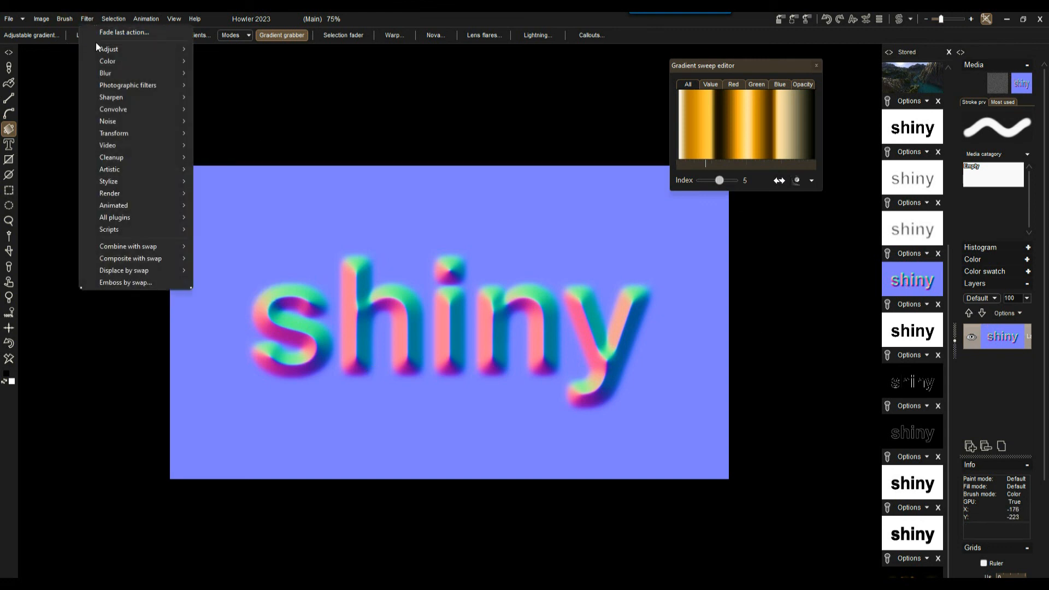
{"action": "mouse_move", "coordinate": [119, 60]}
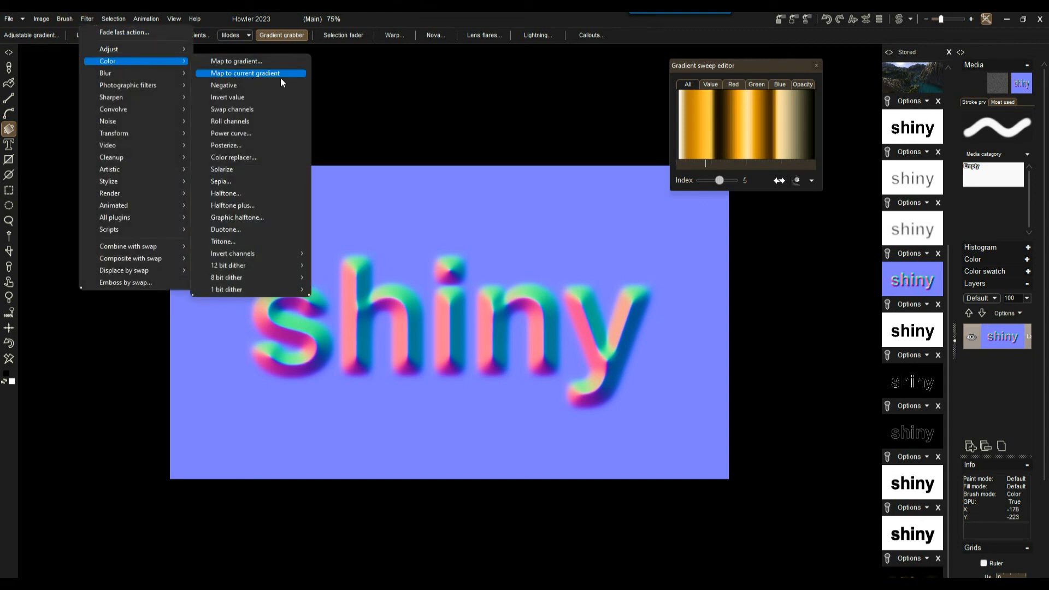
{"action": "left_click", "coordinate": [282, 73]}
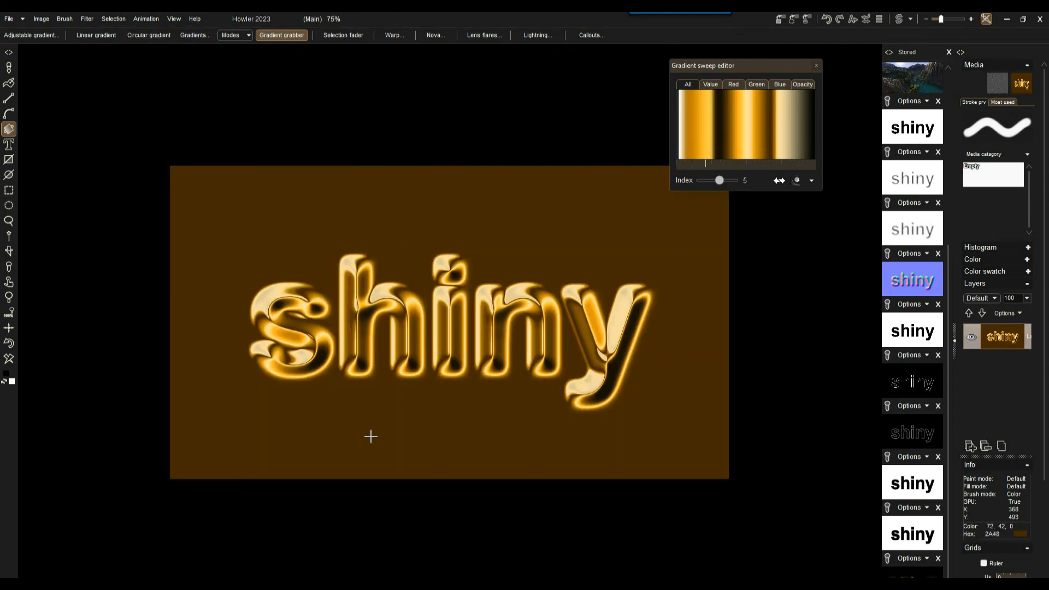